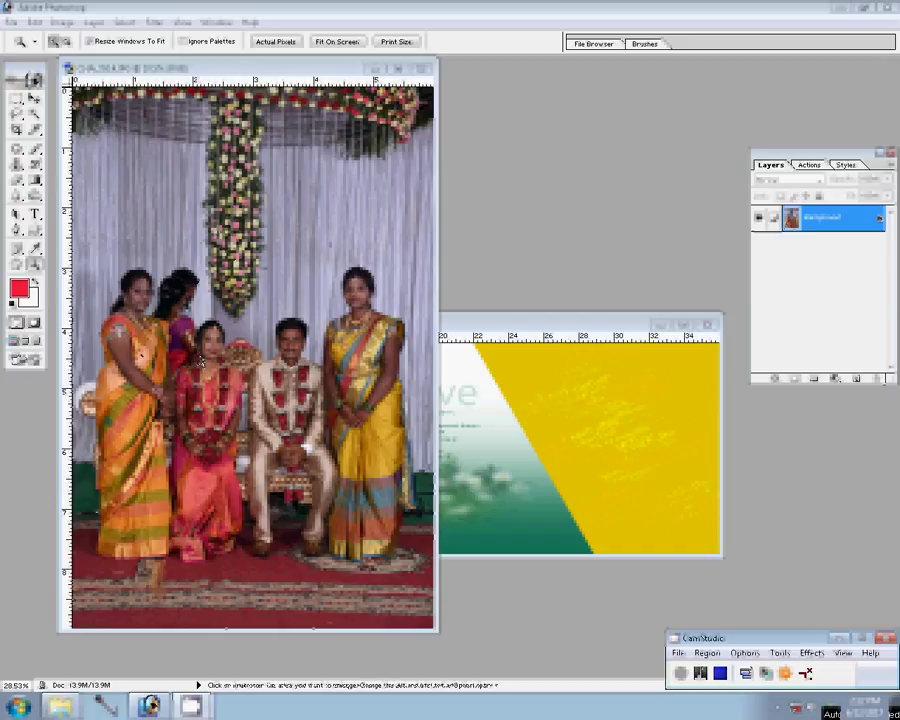
# Step: Commit the group photo's size and position in the left frame and close its original photo window
pyautogui.click(810, 165)
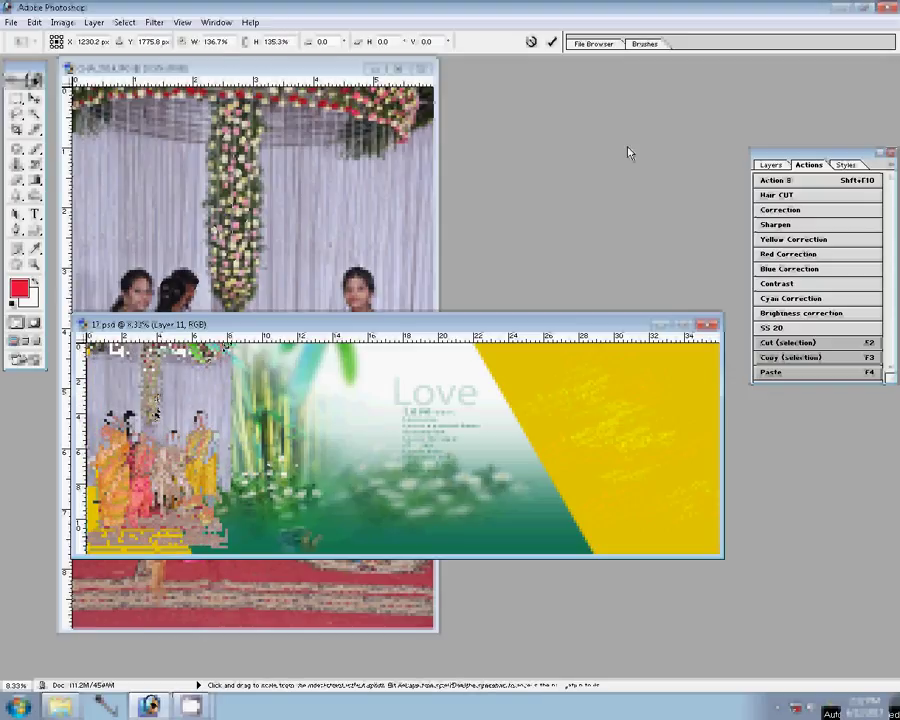
pyautogui.click(551, 42)
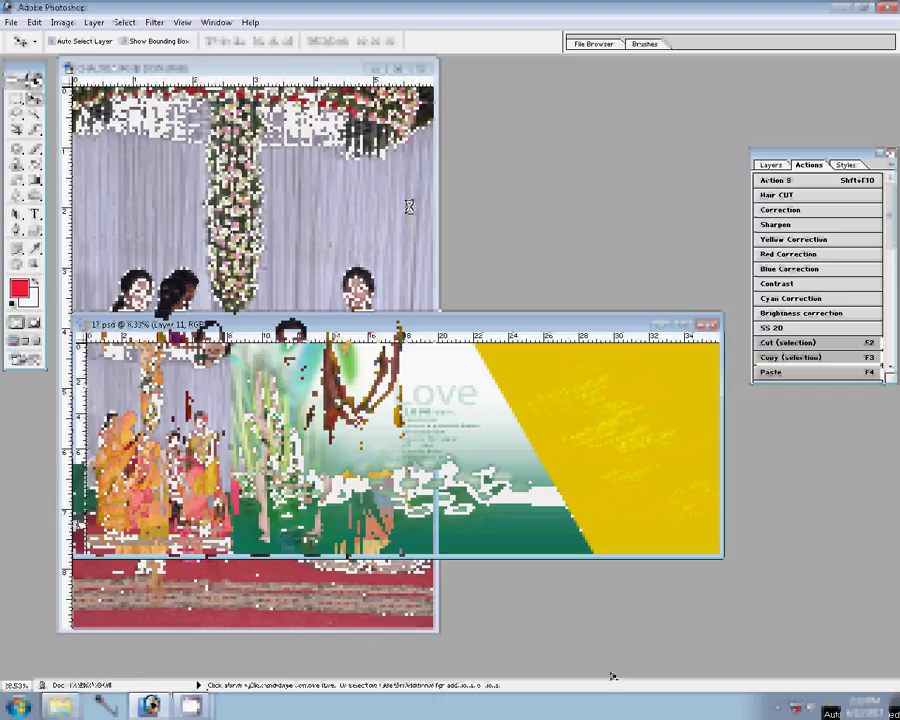
pyautogui.click(424, 72)
pyautogui.click(423, 70)
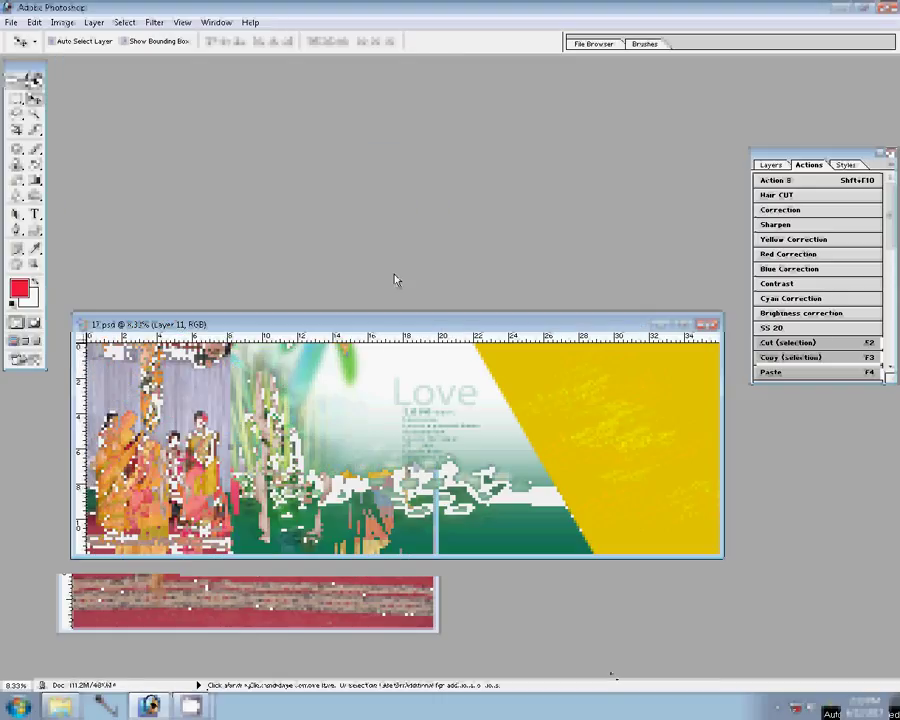
# Step: Move CHA_3514 into the Delete folder and drag the chosen wedding photos, including CHA_3526, into Photoshop
pyautogui.click(60, 706)
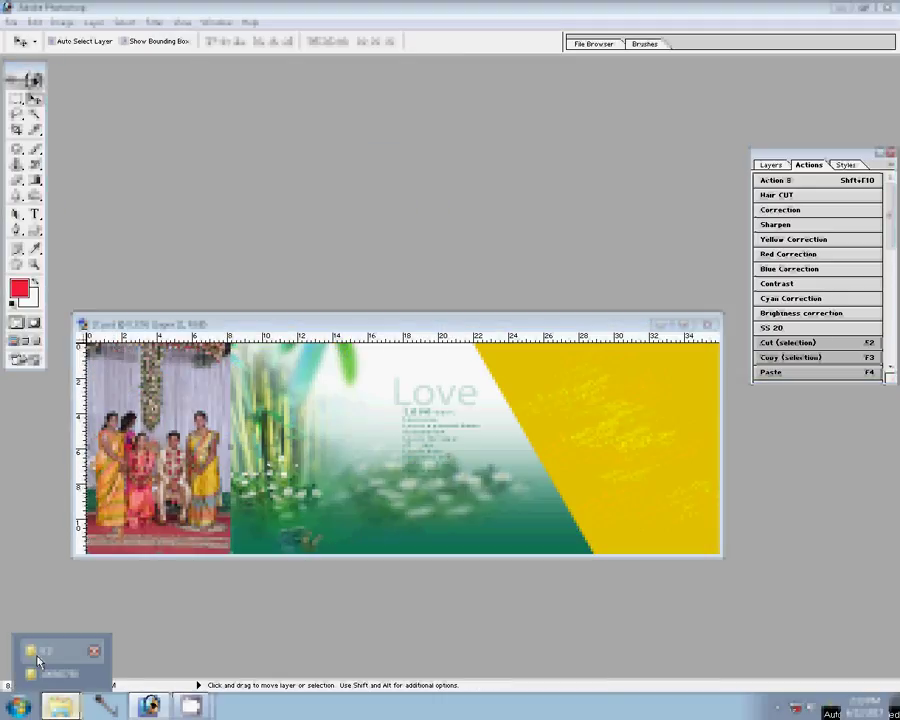
pyautogui.click(38, 660)
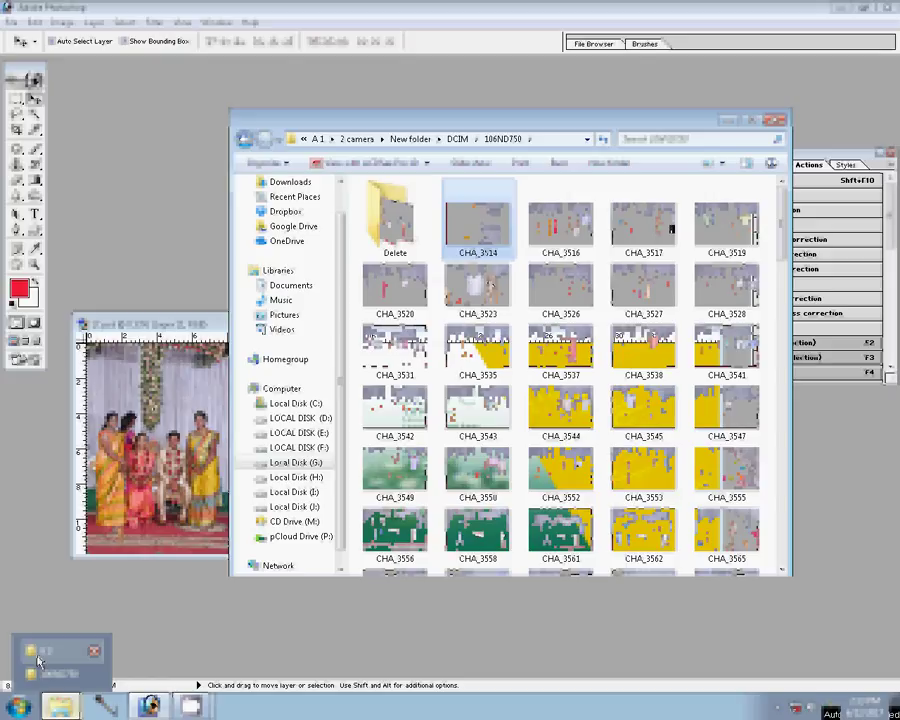
pyautogui.moveTo(475, 231); pyautogui.dragTo(395, 222)
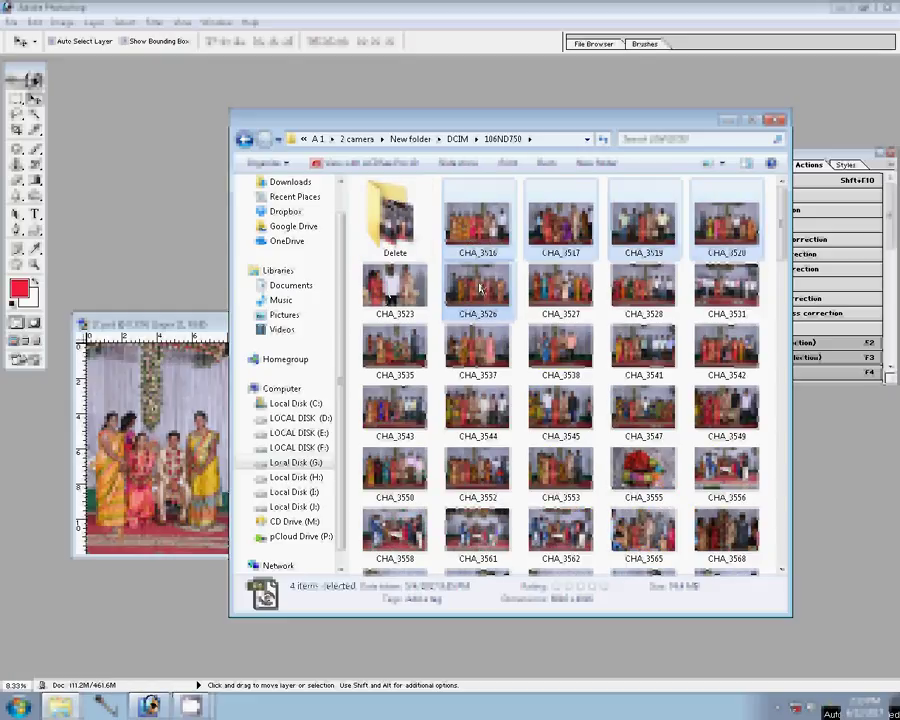
pyautogui.moveTo(479, 289)
pyautogui.mouseDown()
pyautogui.moveTo(474, 235)
pyautogui.moveTo(322, 253)
pyautogui.moveTo(290, 241)
pyautogui.mouseUp()
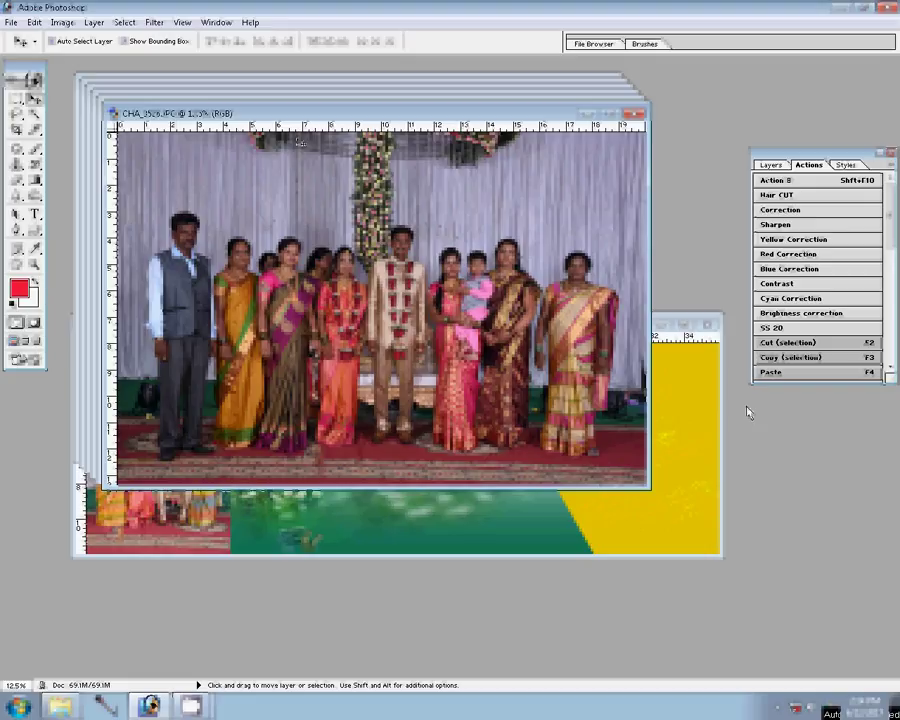
# Step: Resize CHA_3526 to a width of 9000 and paste it into the album's lower-right frame
pyautogui.click(350, 540)
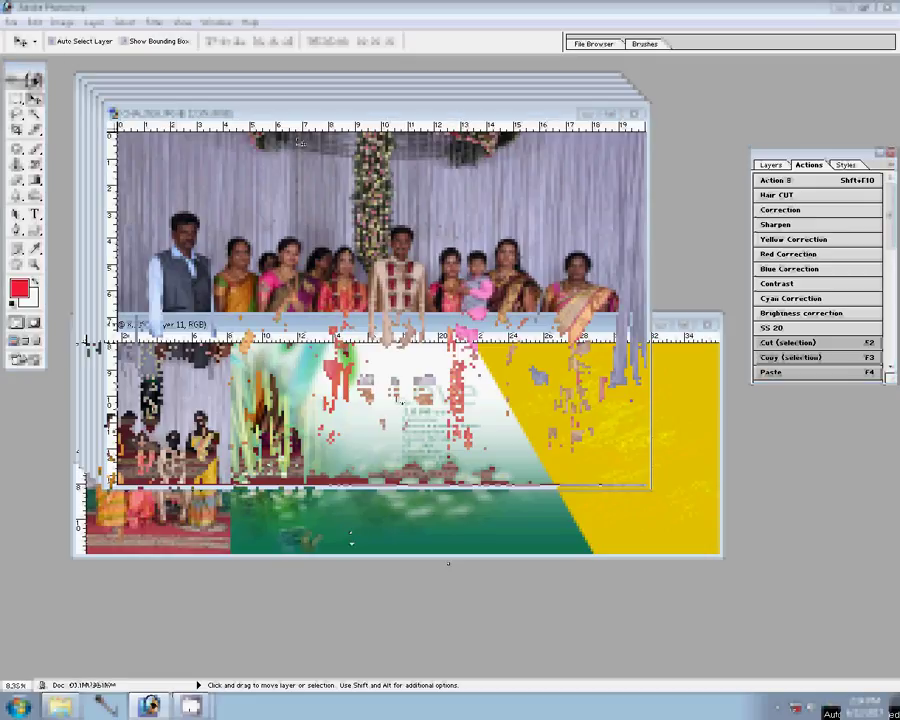
pyautogui.click(340, 258)
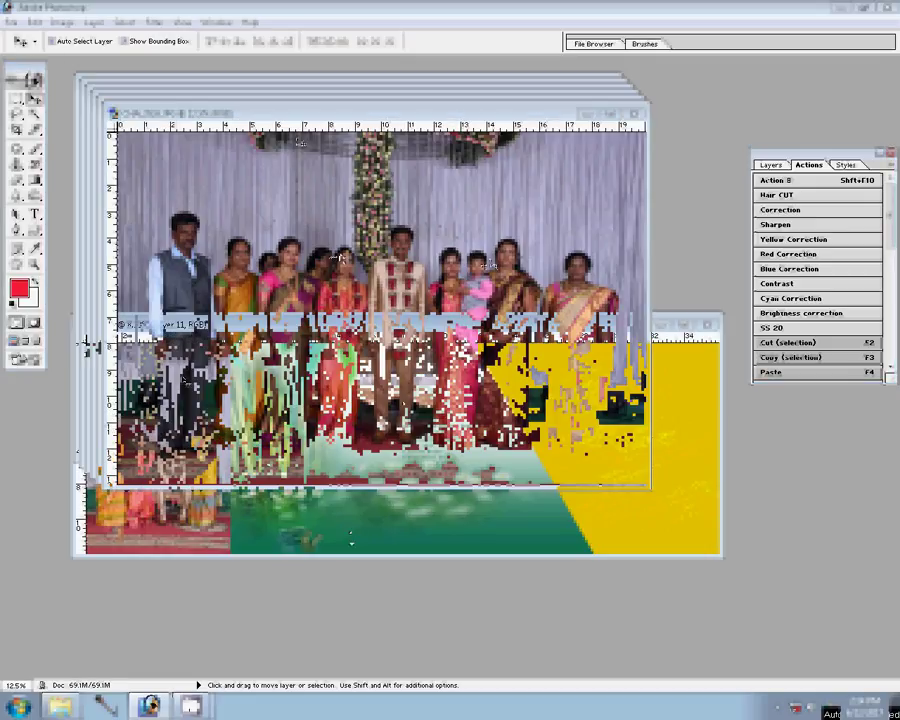
pyautogui.click(60, 22)
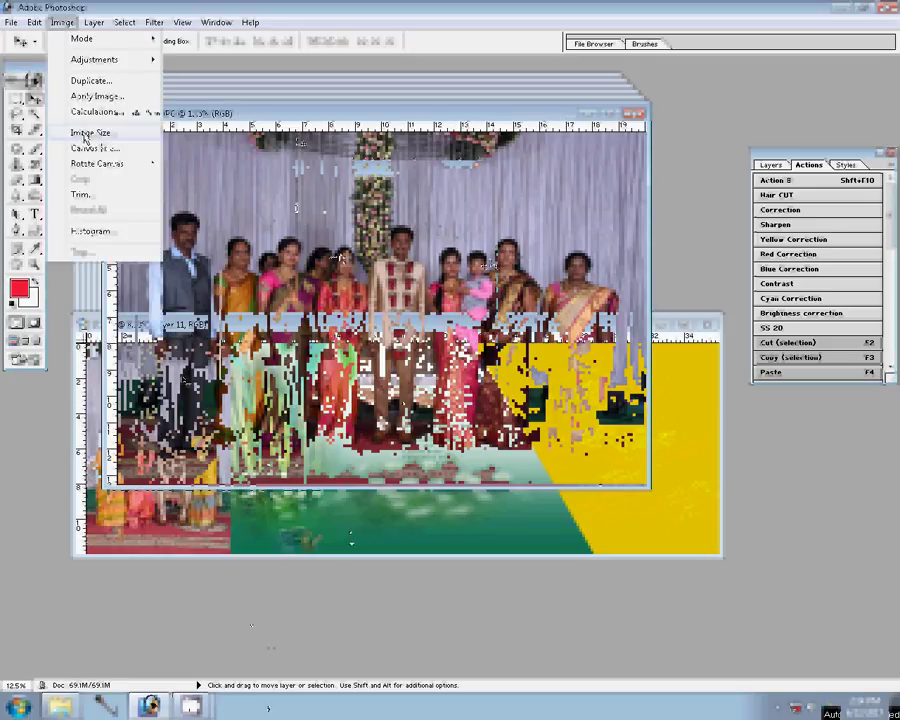
pyautogui.click(90, 129)
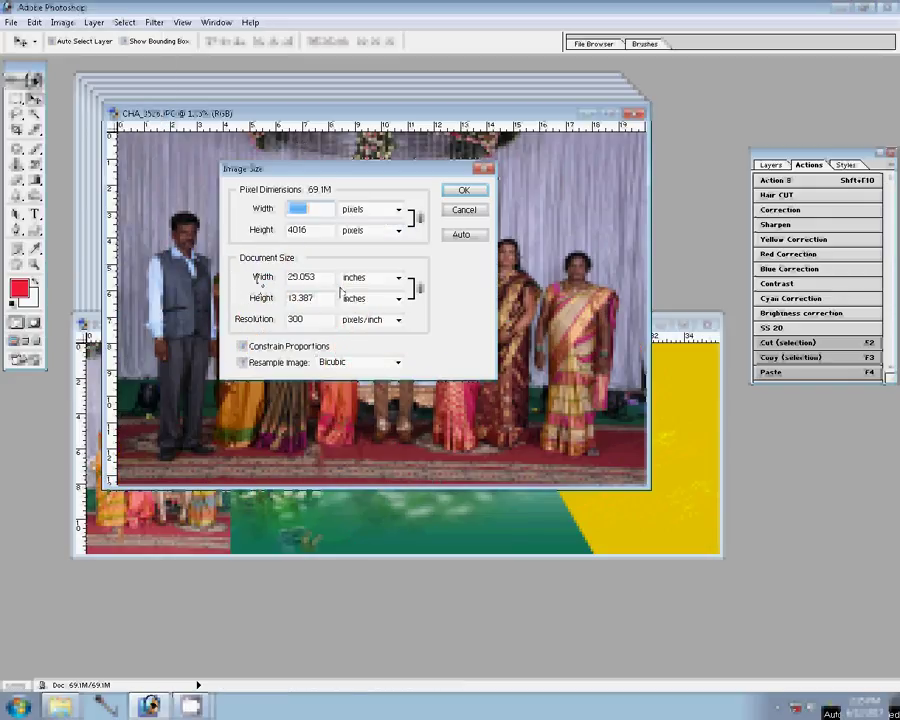
pyautogui.write('9000')
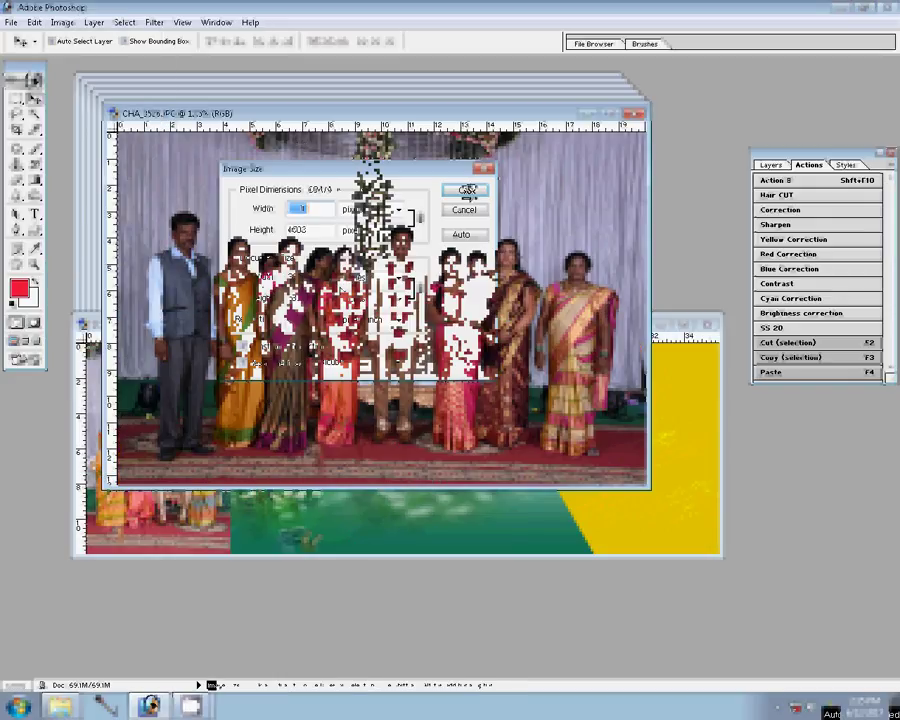
pyautogui.click(465, 190)
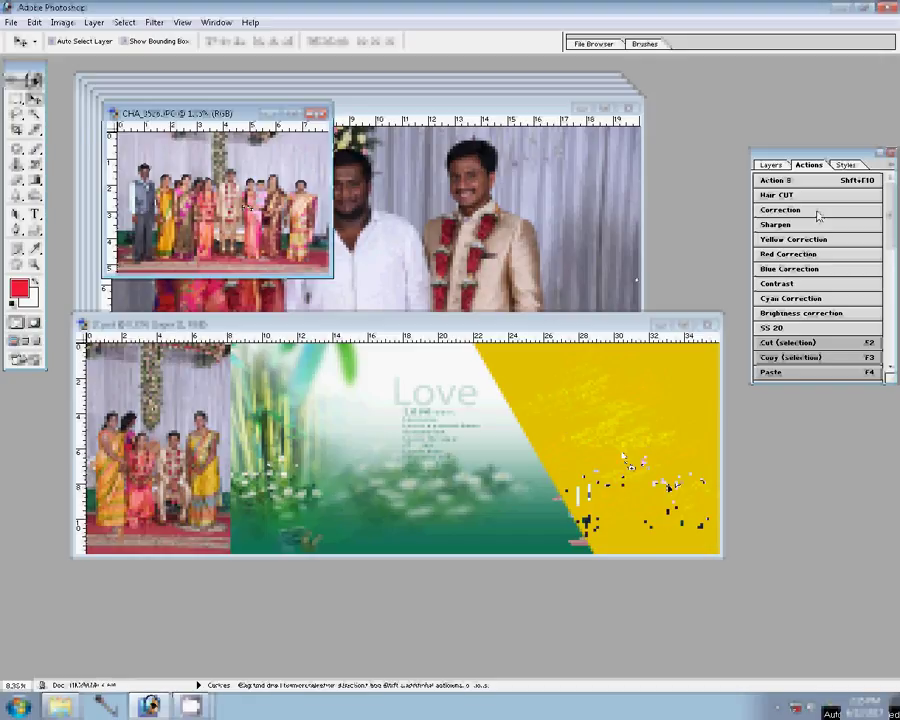
pyautogui.hotkey('ctrl', 'v')
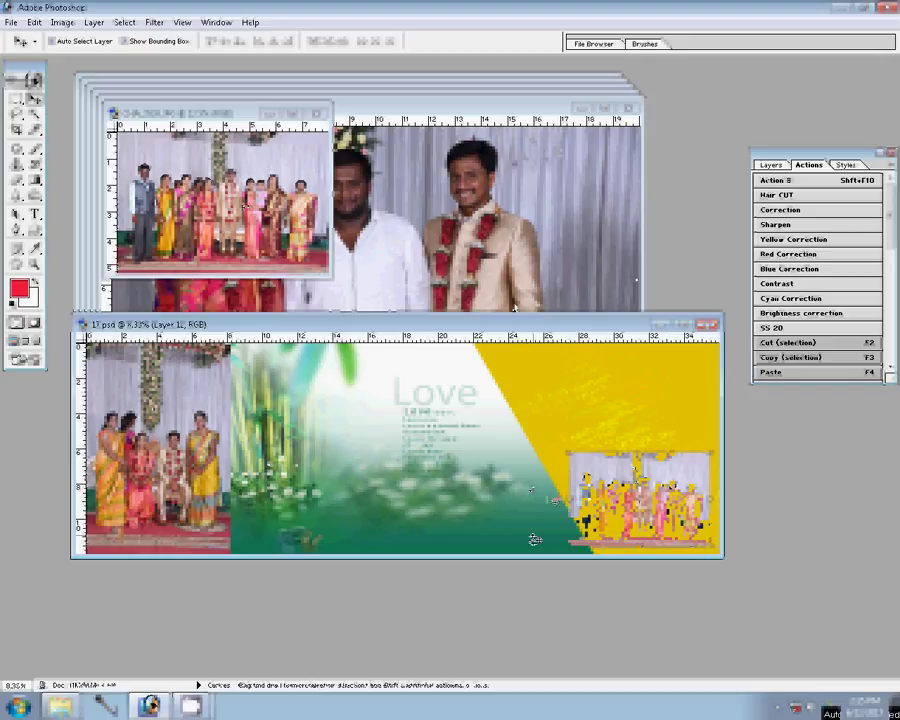
pyautogui.click(316, 238)
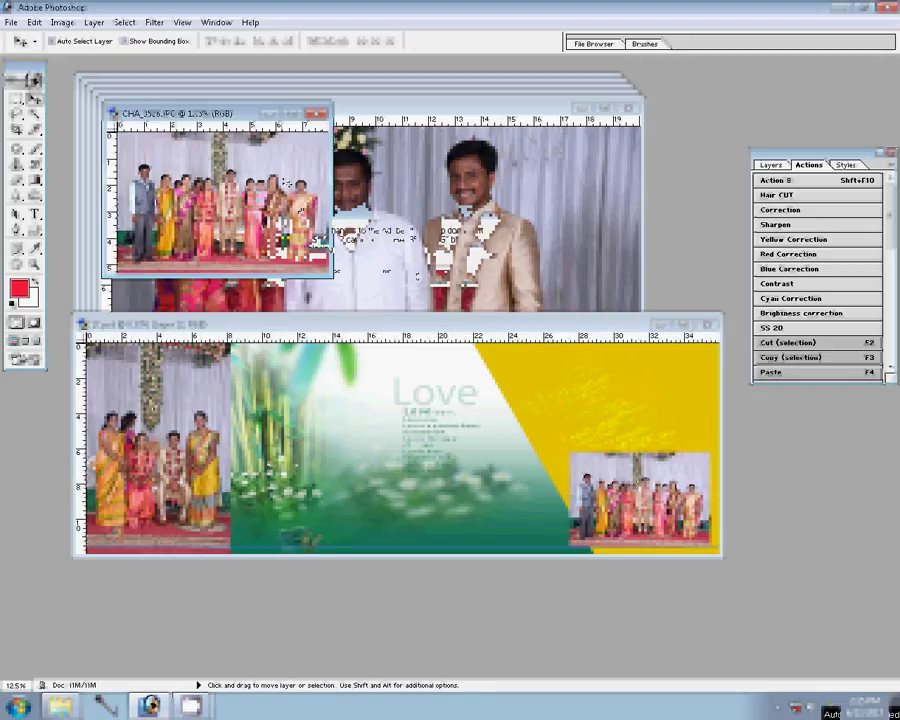
# Step: Resize the CHA_3523 couple photo through Image Size
pyautogui.click(440, 263)
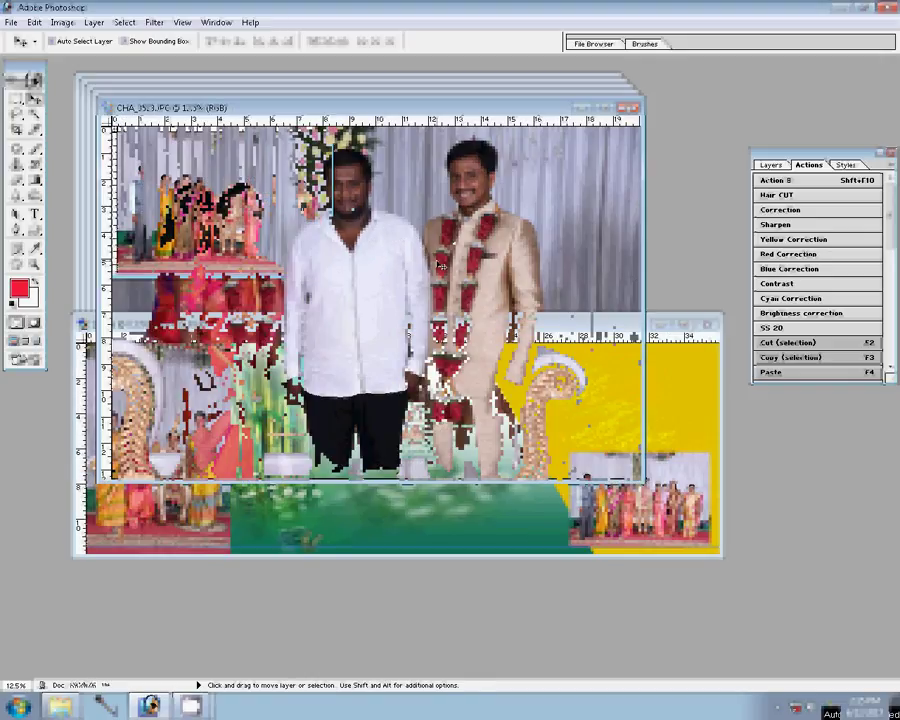
pyautogui.rightClick(228, 178)
pyautogui.click(276, 283)
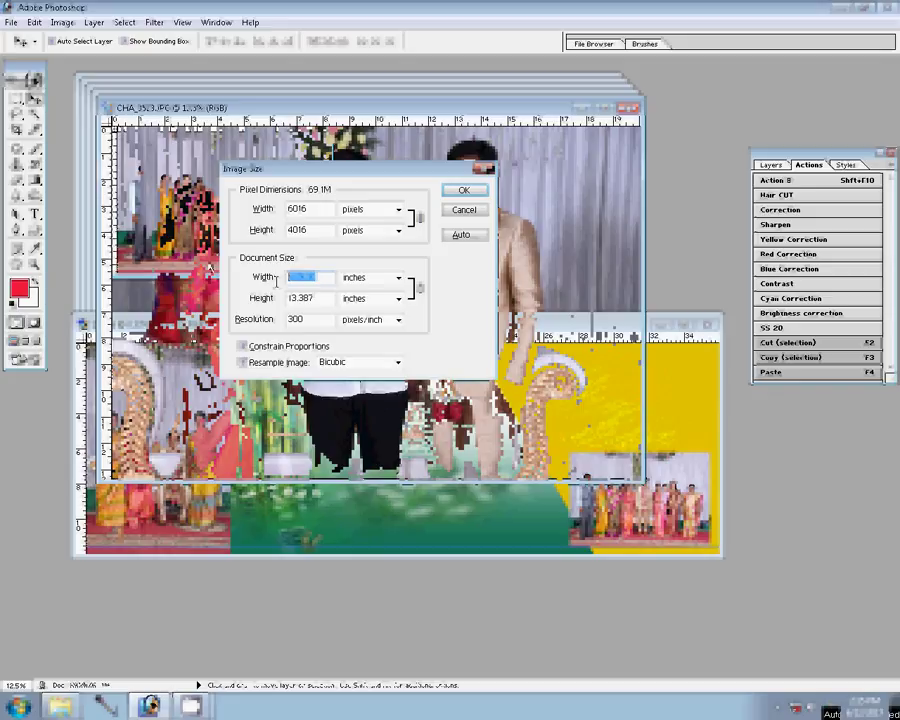
pyautogui.press('Return')
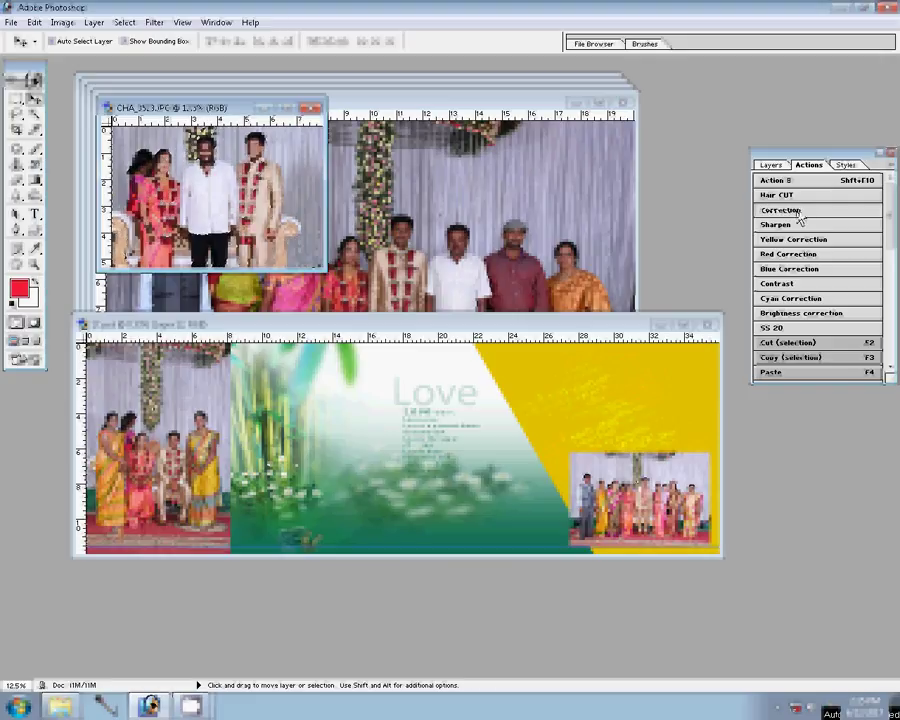
# Step: Paste the couple photo into the upper-right frame and close its source without saving
pyautogui.press('F4')
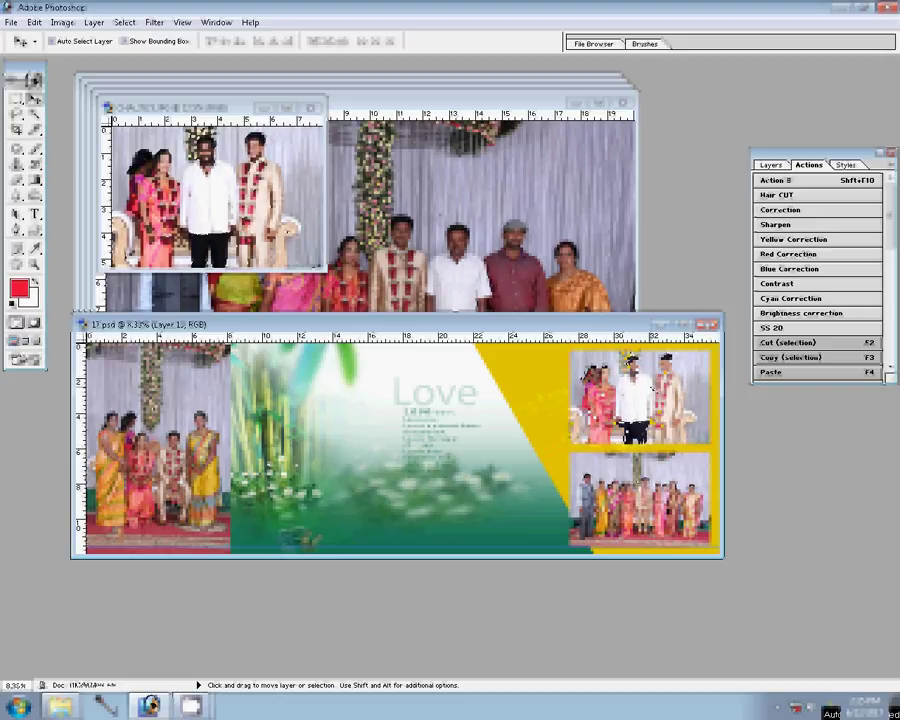
pyautogui.hotkey('ctrl', 'Tab')
pyautogui.hotkey('ctrl', 'w')
pyautogui.click(385, 271)
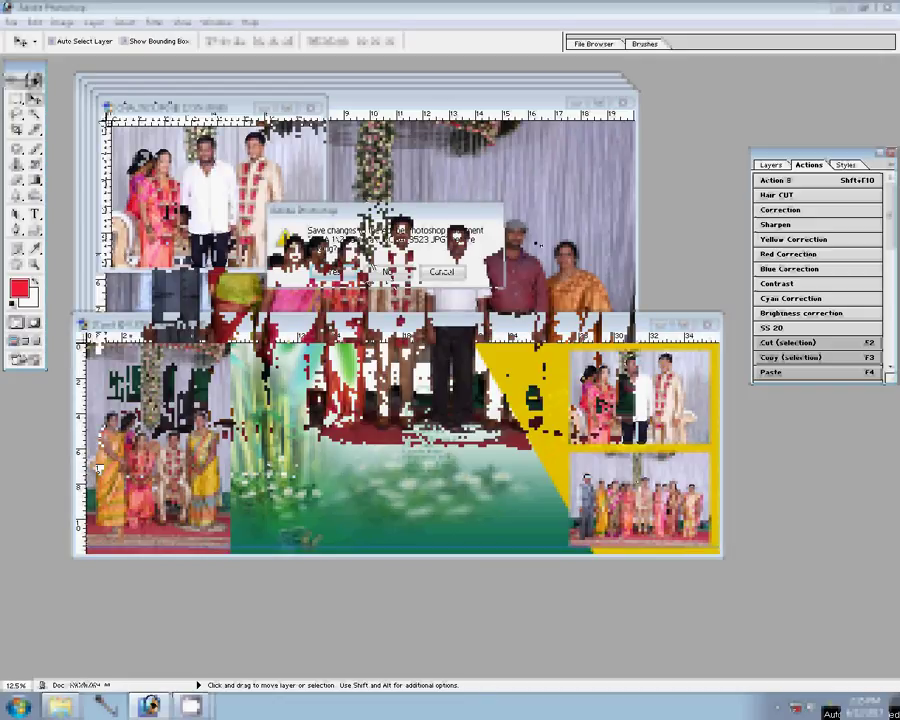
# Step: Resize CHA_3520, apply the Correction action, and place it in the lower-middle frame, closing the source unsaved
pyautogui.hotkey('ctrl', 'alt', 'i')
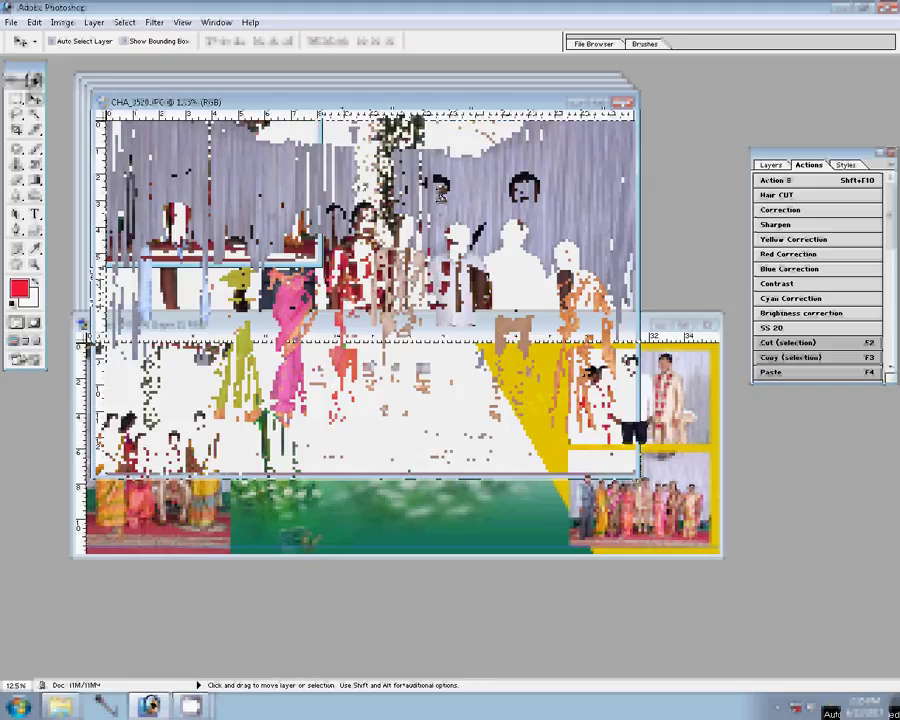
pyautogui.click(800, 211)
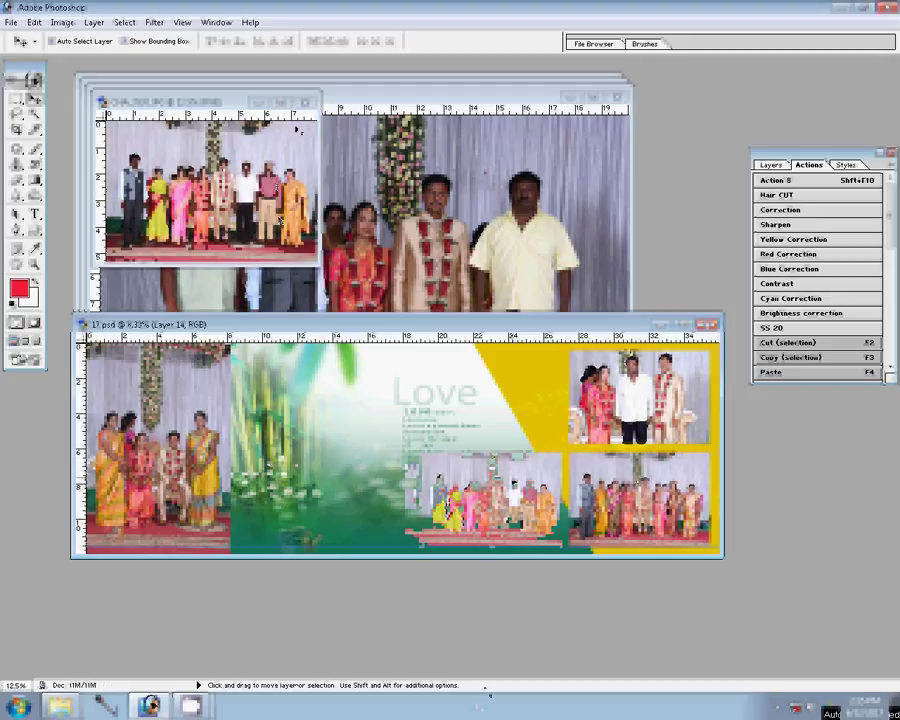
pyautogui.click(278, 218)
pyautogui.hotkey('ctrl', 'w')
pyautogui.click(388, 283)
pyautogui.moveTo(388, 283); pyautogui.dragTo(388, 283)
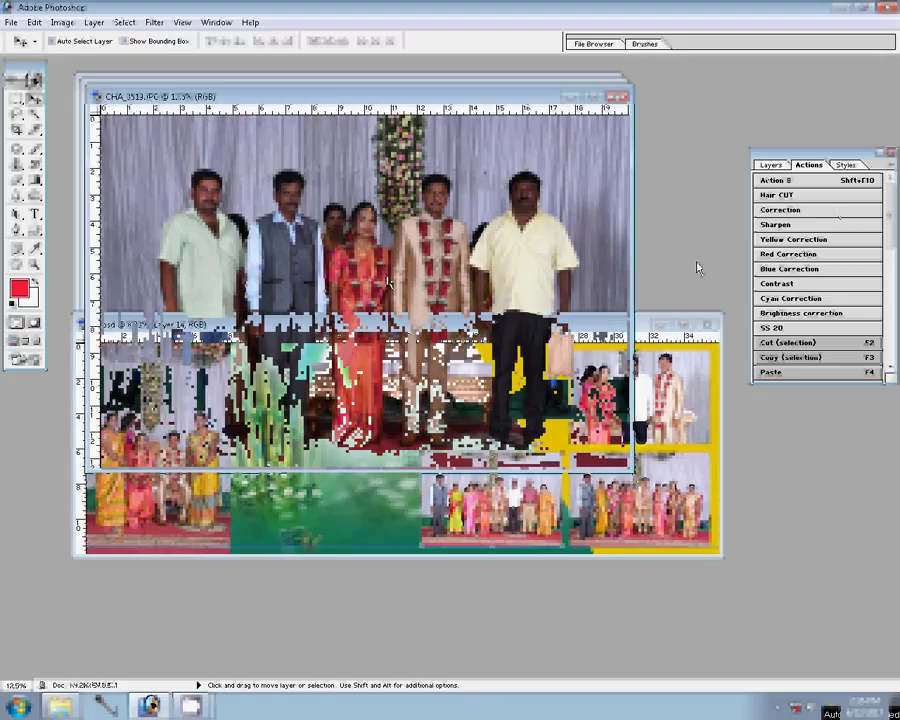
# Step: Resize CHA_3513, apply the Correction action, and place it in the upper-middle frame
pyautogui.hotkey('ctrl', 'alt', 'i')
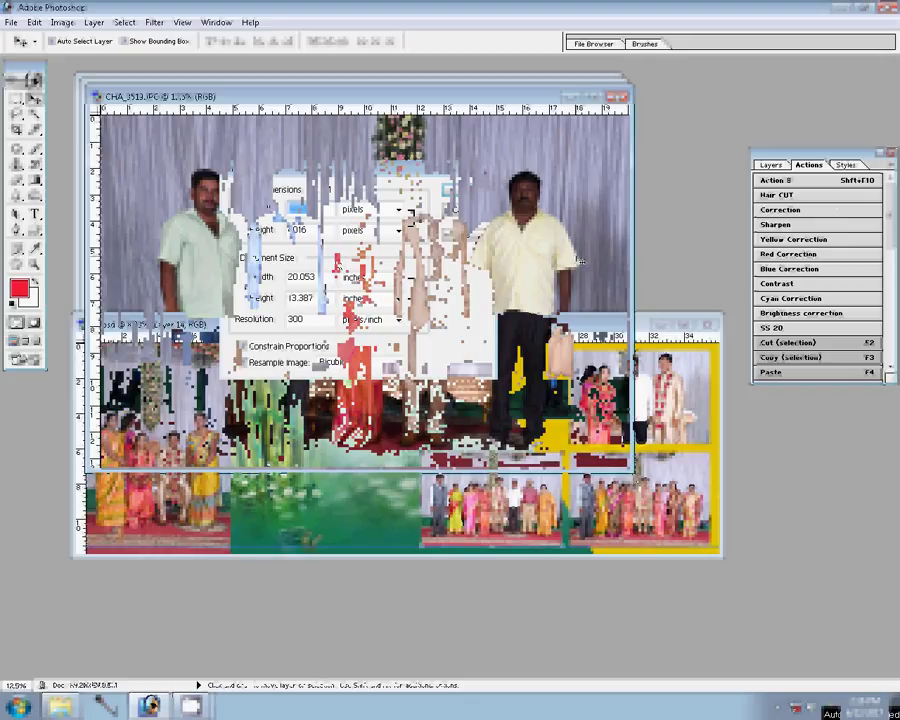
pyautogui.click(476, 196)
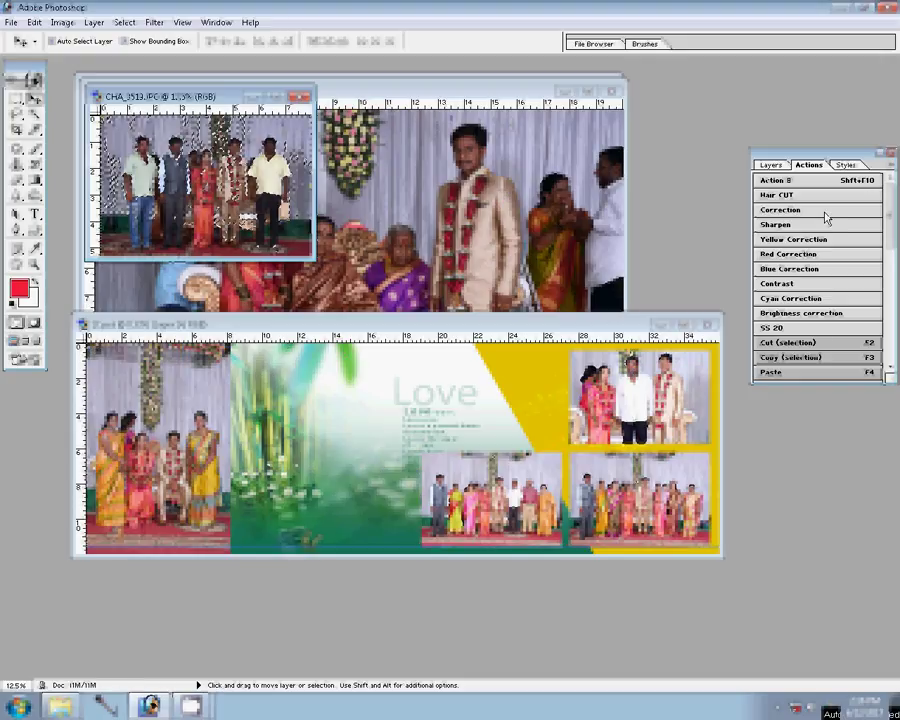
pyautogui.click(812, 210)
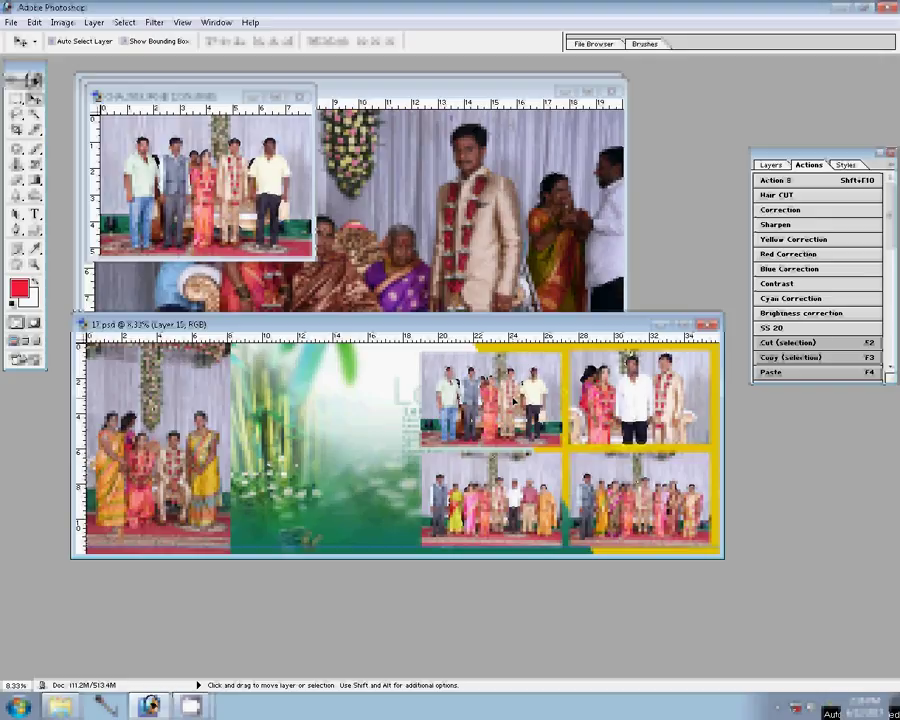
pyautogui.click(287, 197)
# Step: Close the previous photo unsaved, resize CHA_3517, and drag it into the lower green frame as Layer 16
pyautogui.click(299, 96)
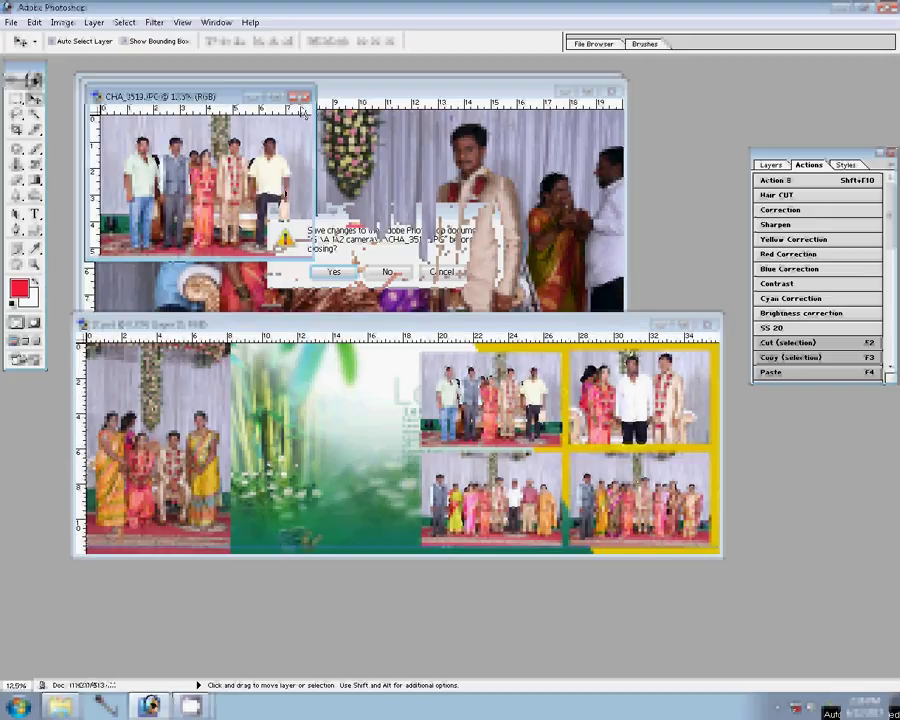
pyautogui.press('n')
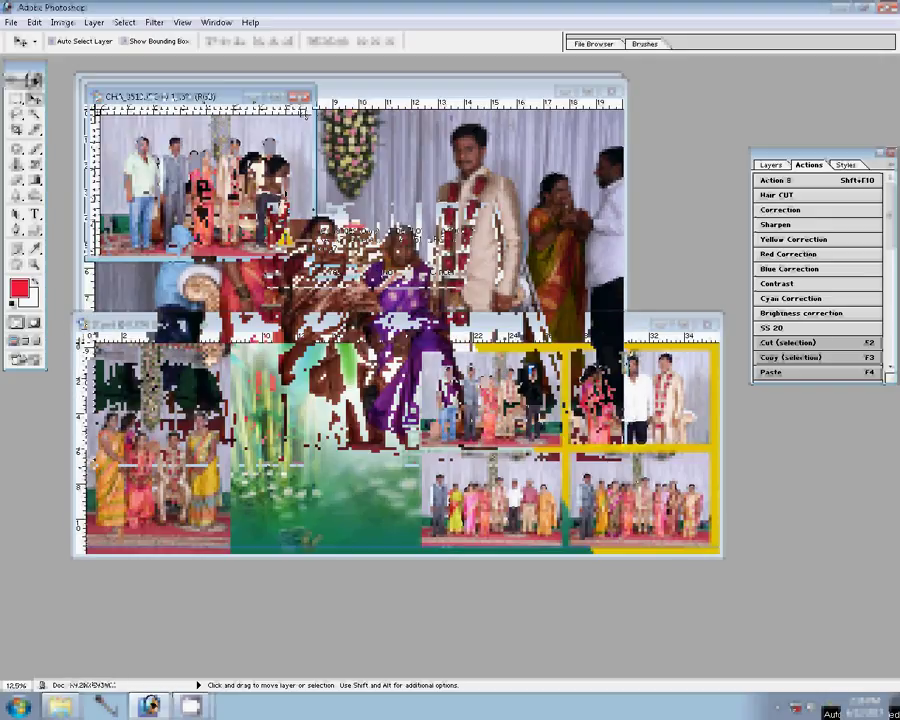
pyautogui.hotkey('ctrl', 'alt', 'i')
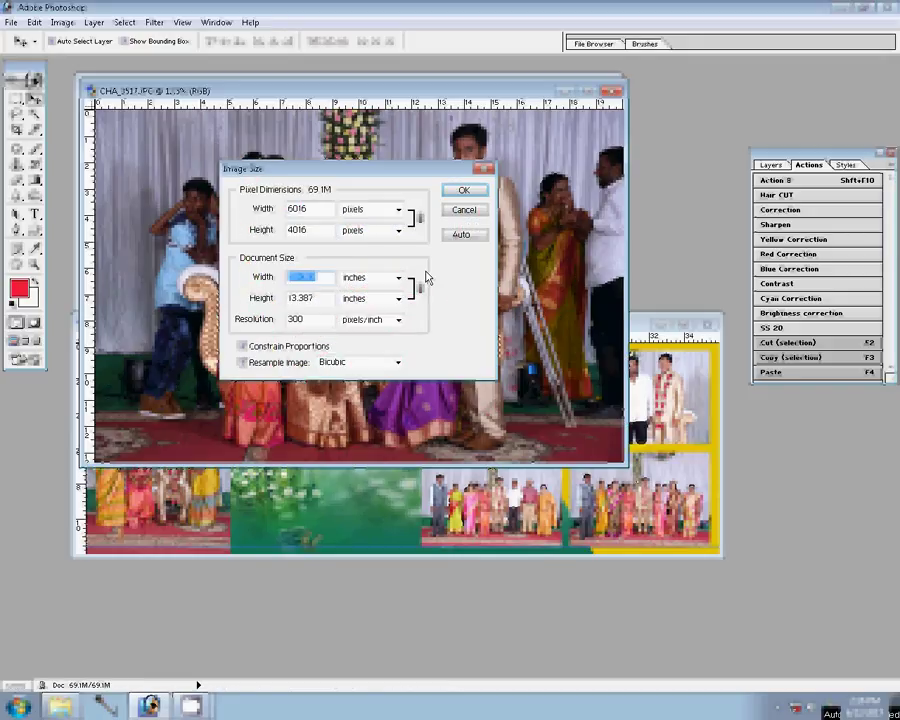
pyautogui.click(463, 190)
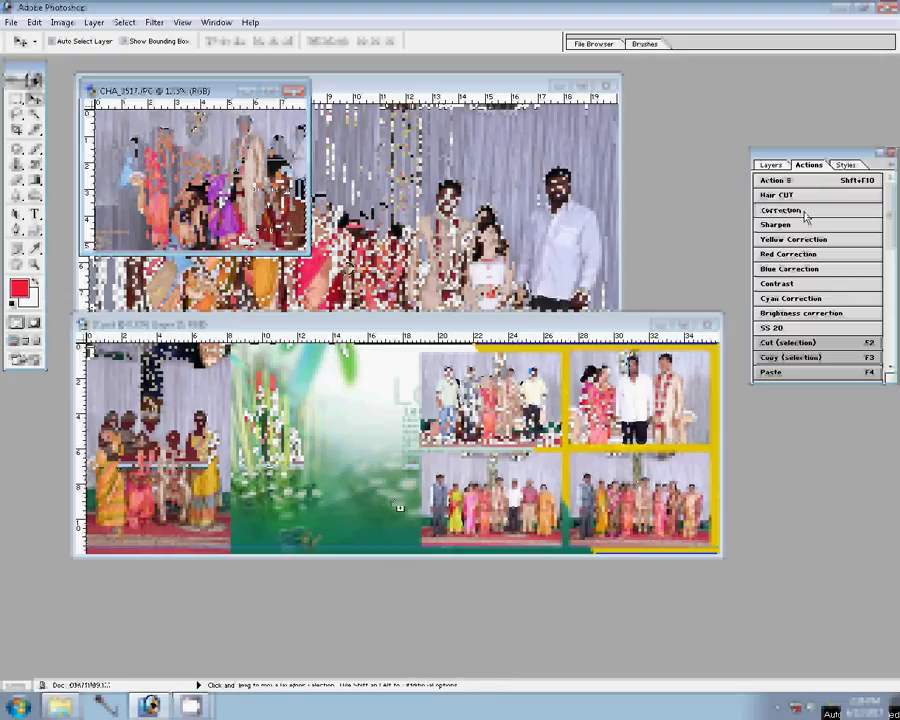
pyautogui.moveTo(200, 180); pyautogui.dragTo(330, 490)
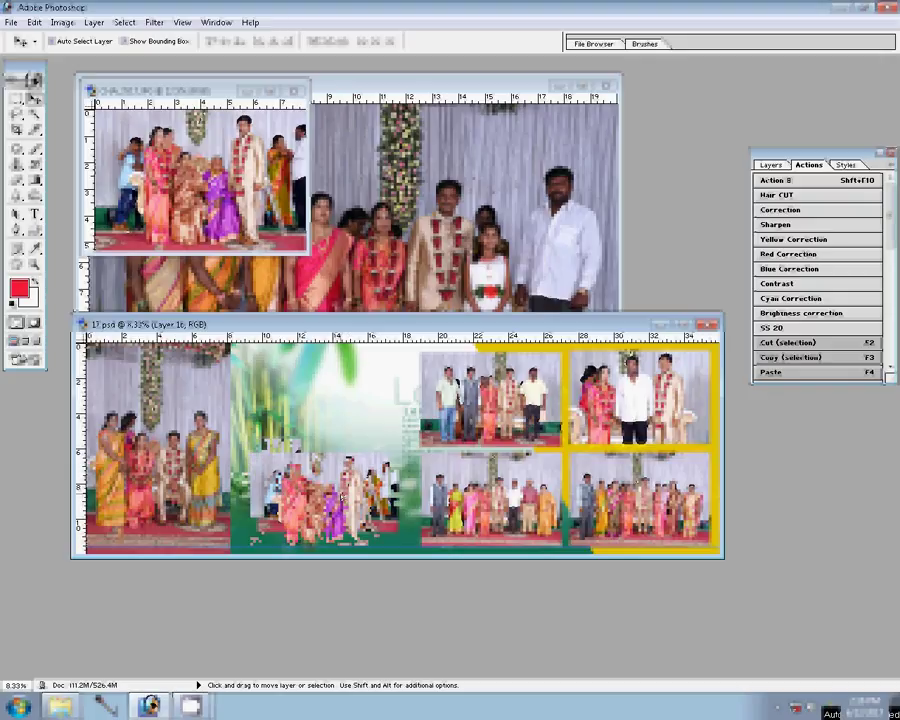
# Step: Close CHA_3517 without saving and resize CHA_3516 to 8 inches wide
pyautogui.click(240, 146)
pyautogui.hotkey('ctrl', 'w')
pyautogui.press('n')
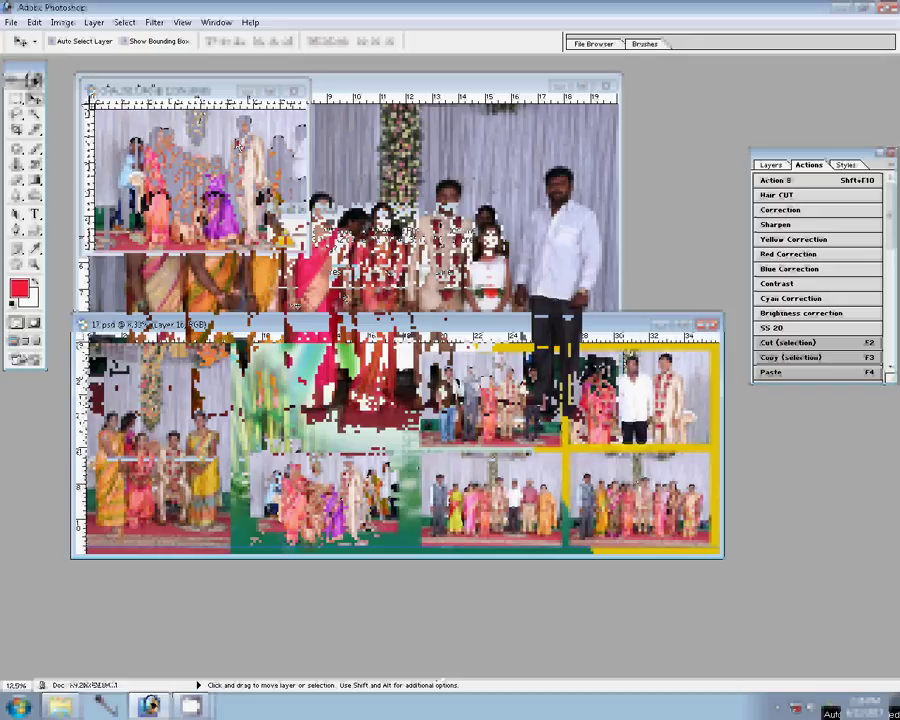
pyautogui.hotkey('ctrl', 'alt', 'i')
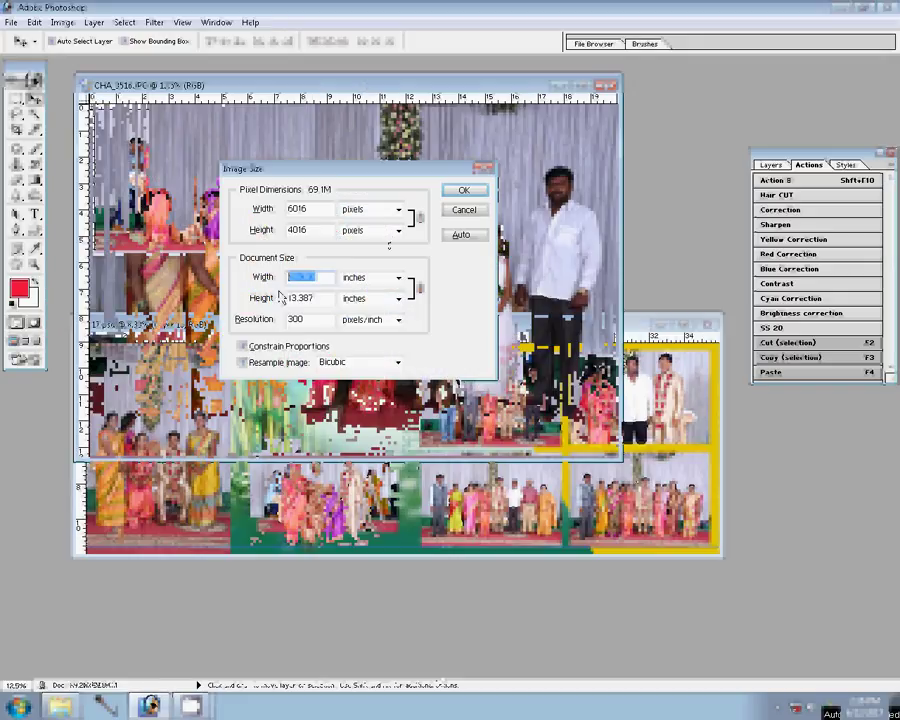
pyautogui.write('8')
pyautogui.click(460, 190)
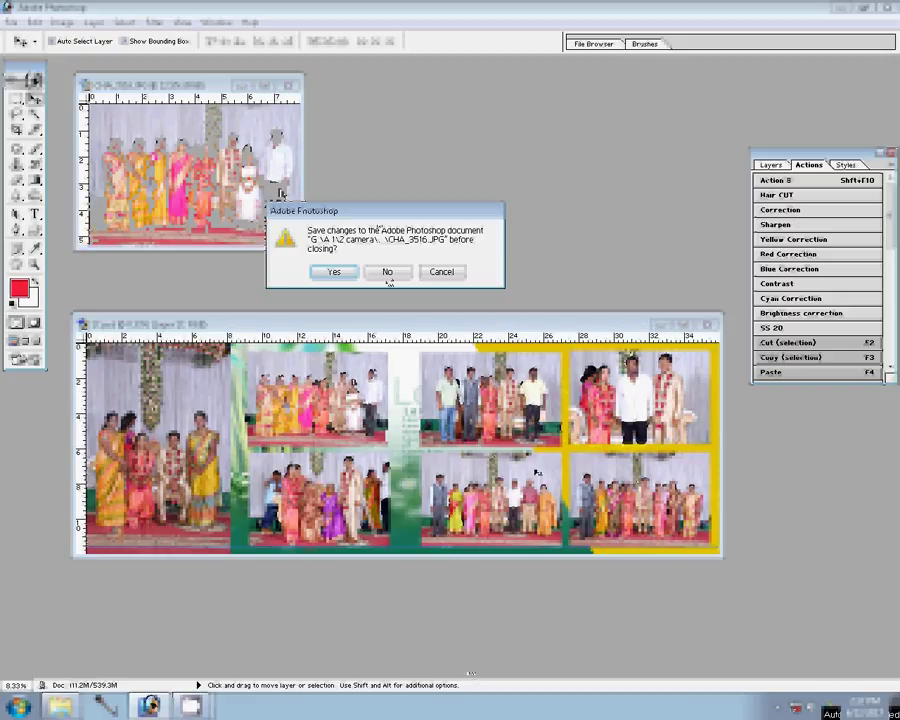
# Step: Close CHA_3516 without saving and fit the whole album spread on screen
pyautogui.click(388, 272)
pyautogui.press('z')
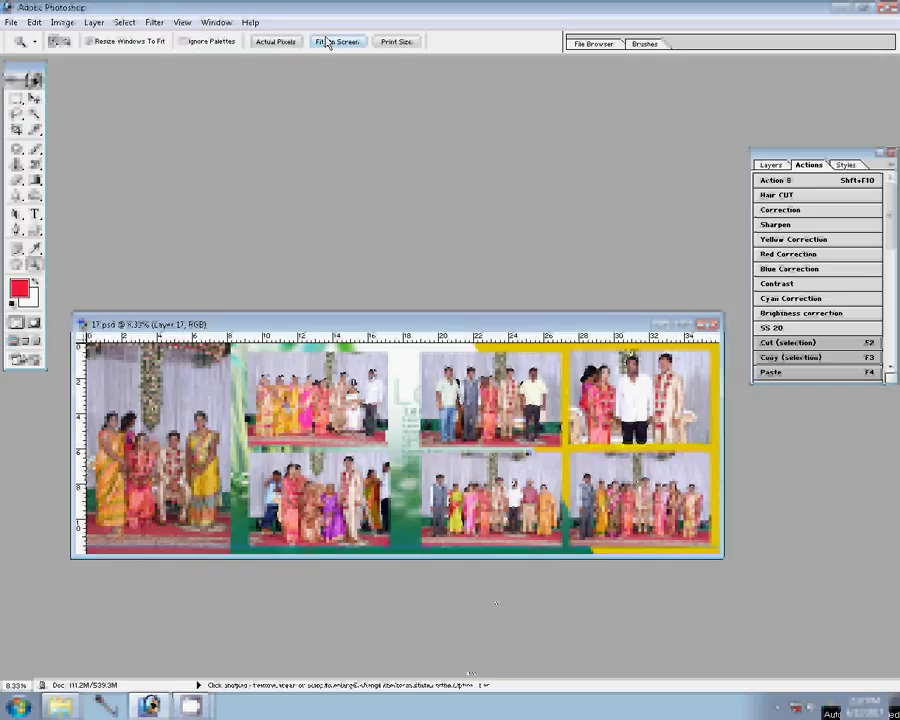
pyautogui.click(338, 41)
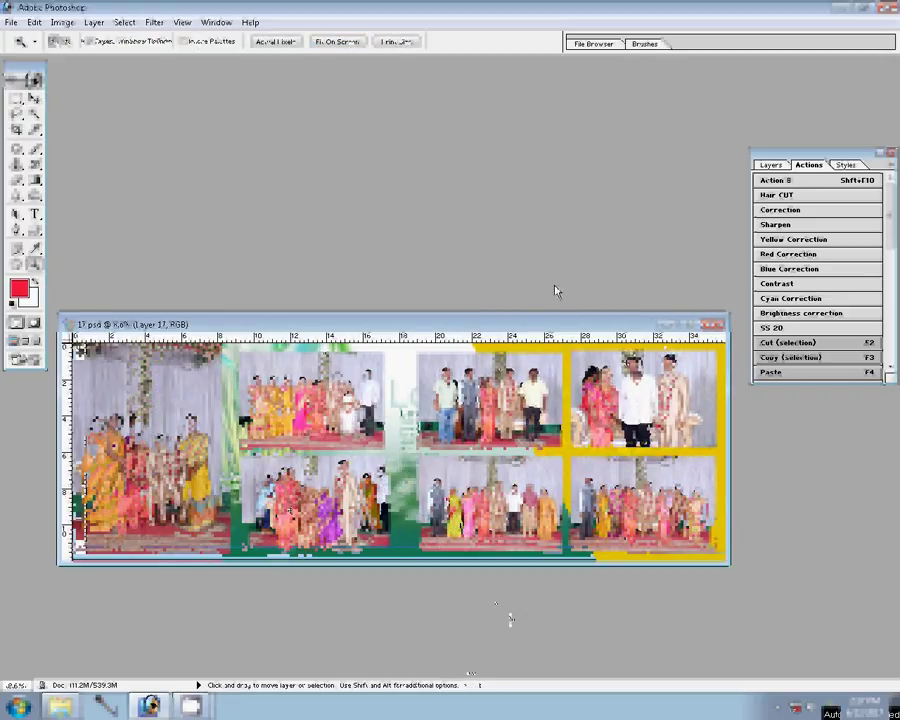
pyautogui.press('v')
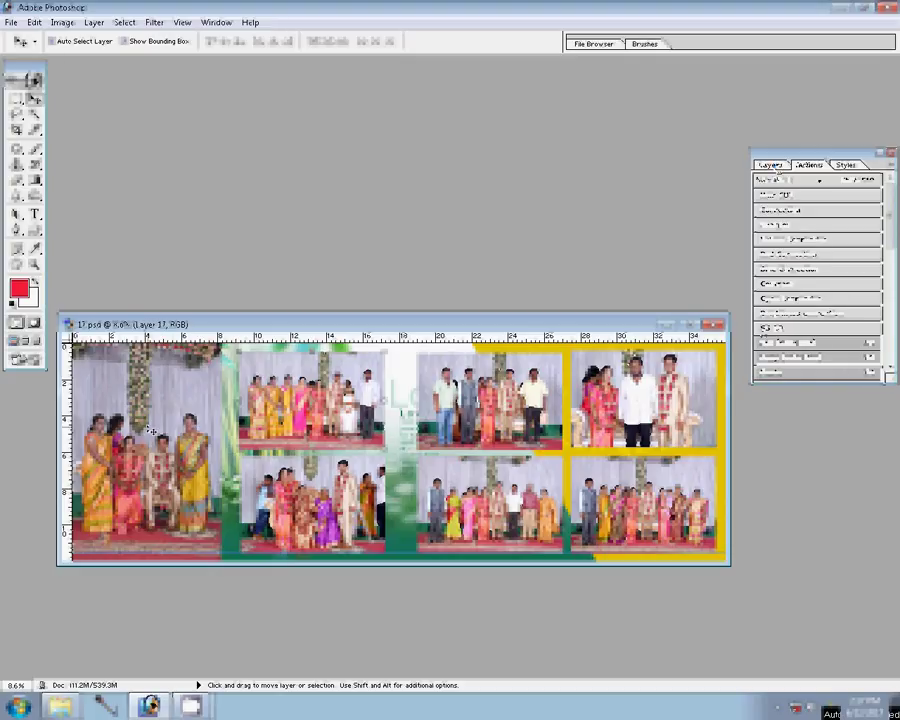
# Step: Give Layer 11 a 22 px outside Stroke effect with a Pattern fill
pyautogui.click(770, 164)
pyautogui.click(779, 380)
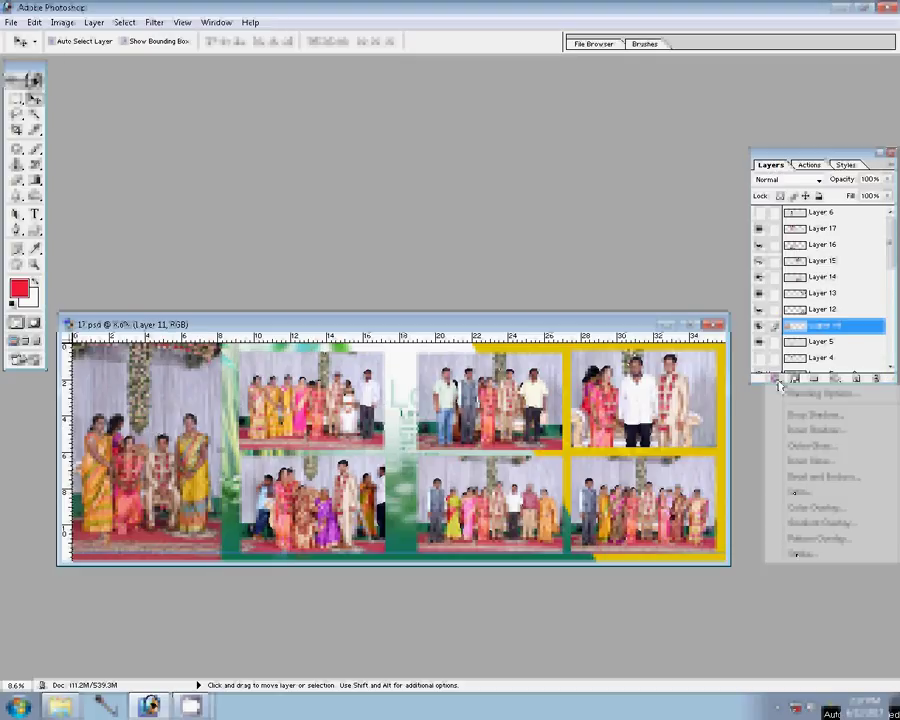
pyautogui.click(779, 383)
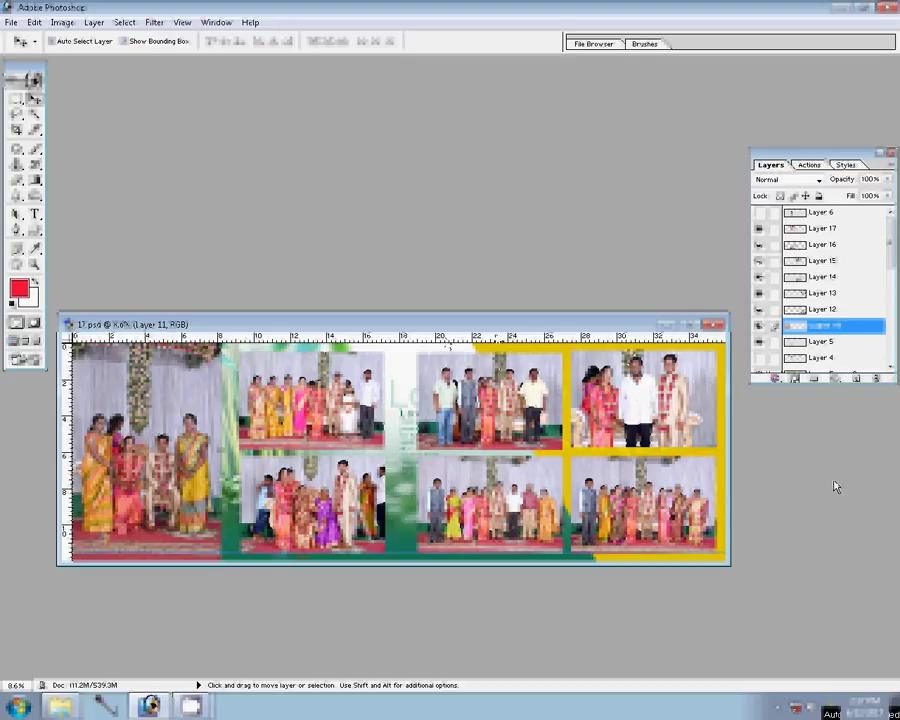
pyautogui.click(350, 222)
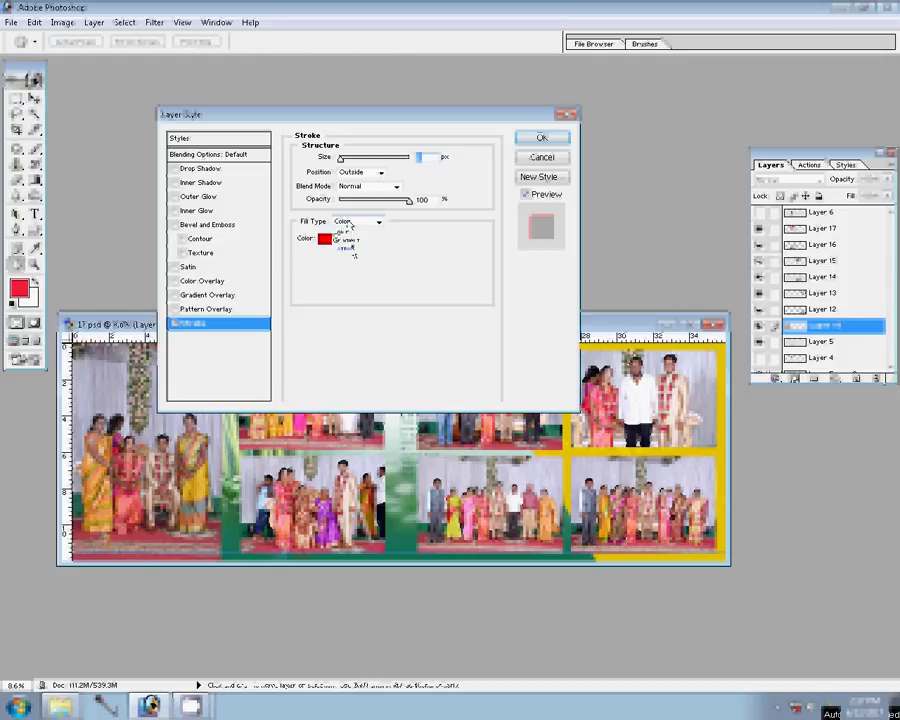
pyautogui.click(345, 246)
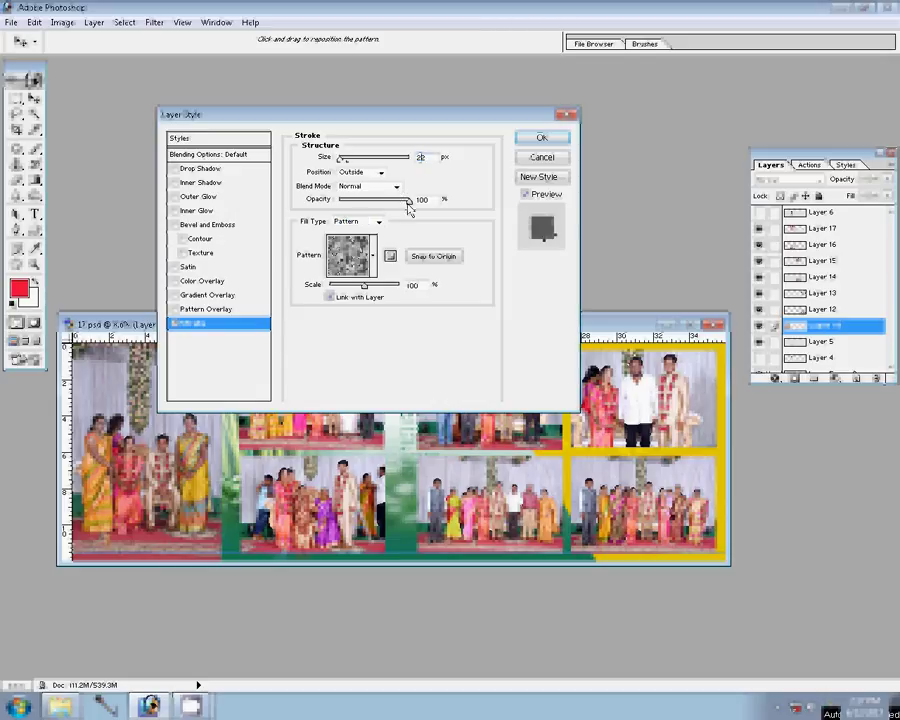
pyautogui.click(412, 285)
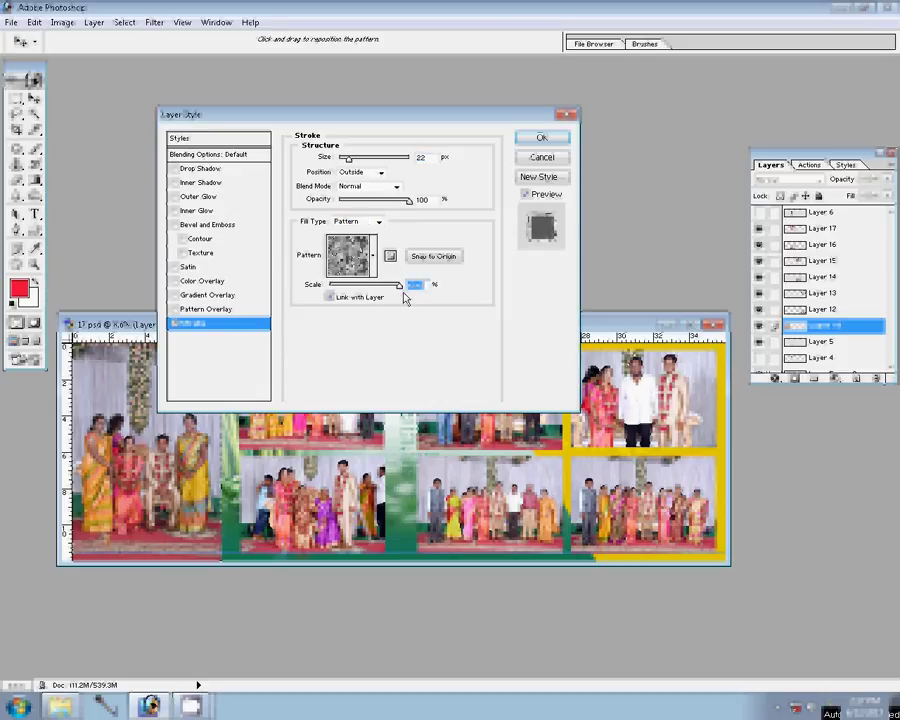
pyautogui.click(540, 138)
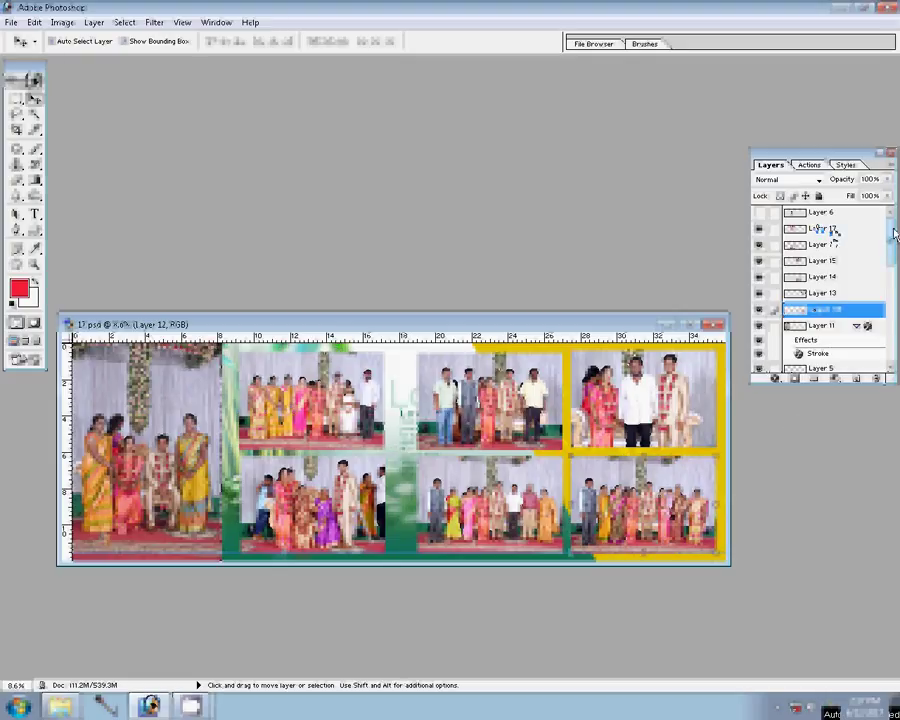
# Step: Merge the photo layers from Layer 17 down into Layer 11 and nudge them slightly right
pyautogui.click(826, 229)
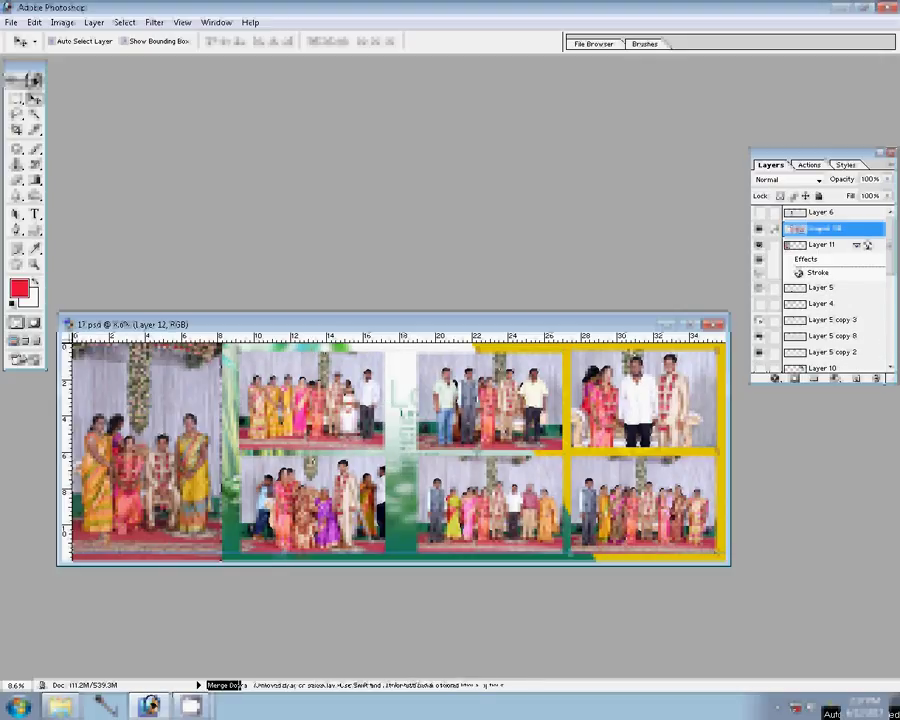
pyautogui.hotkey('ctrl', 'e')
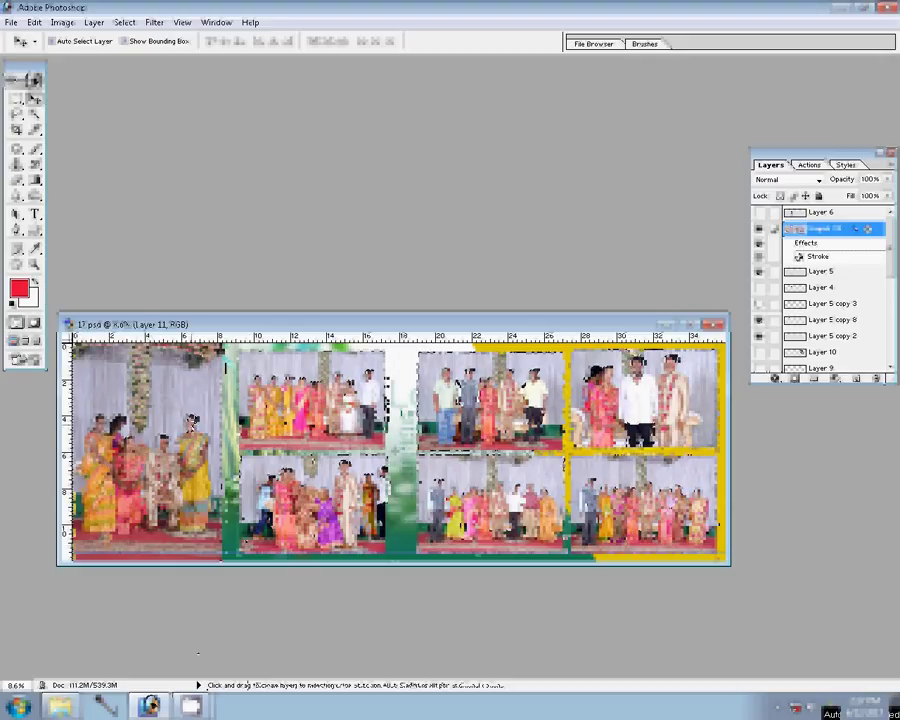
pyautogui.moveTo(190, 430); pyautogui.dragTo(194, 430)
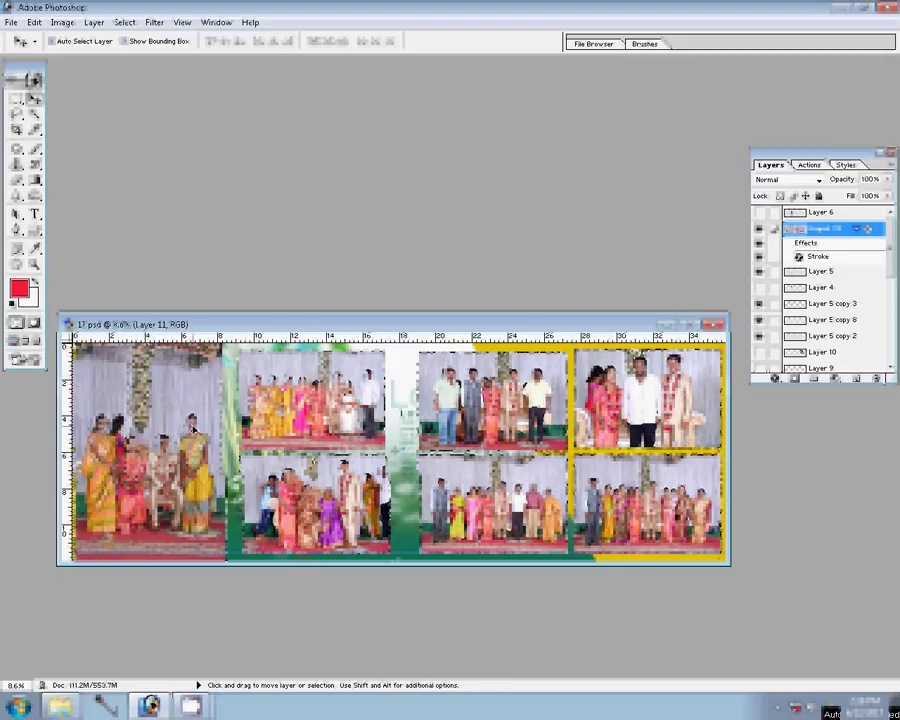
pyautogui.click(12, 23)
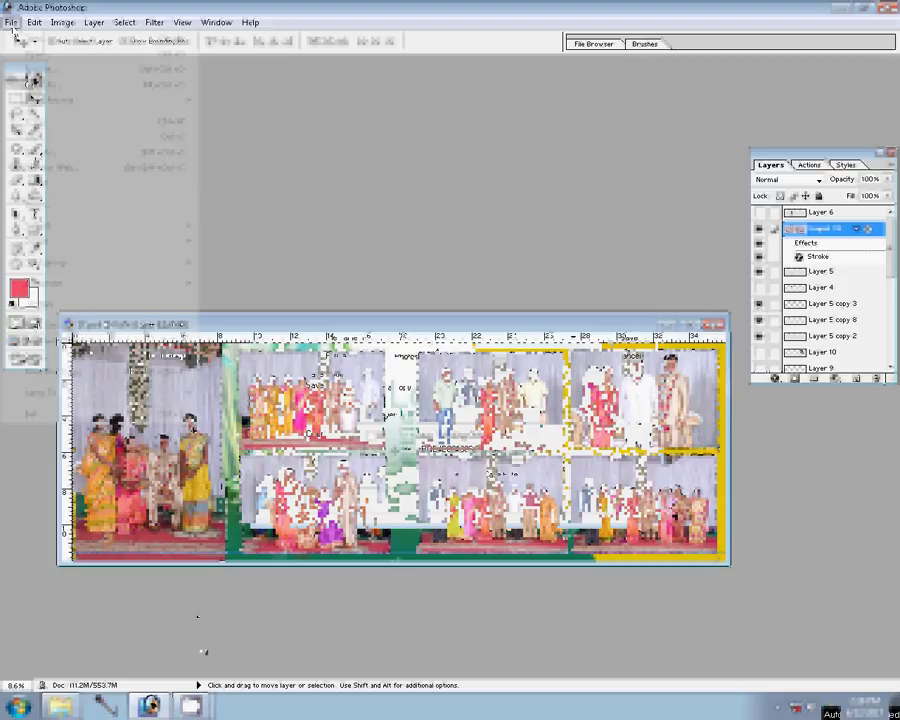
# Step: Save the album spread as 47.psd in Photoshop PSD format in the 00 folder on drive G:
pyautogui.click(60, 160)
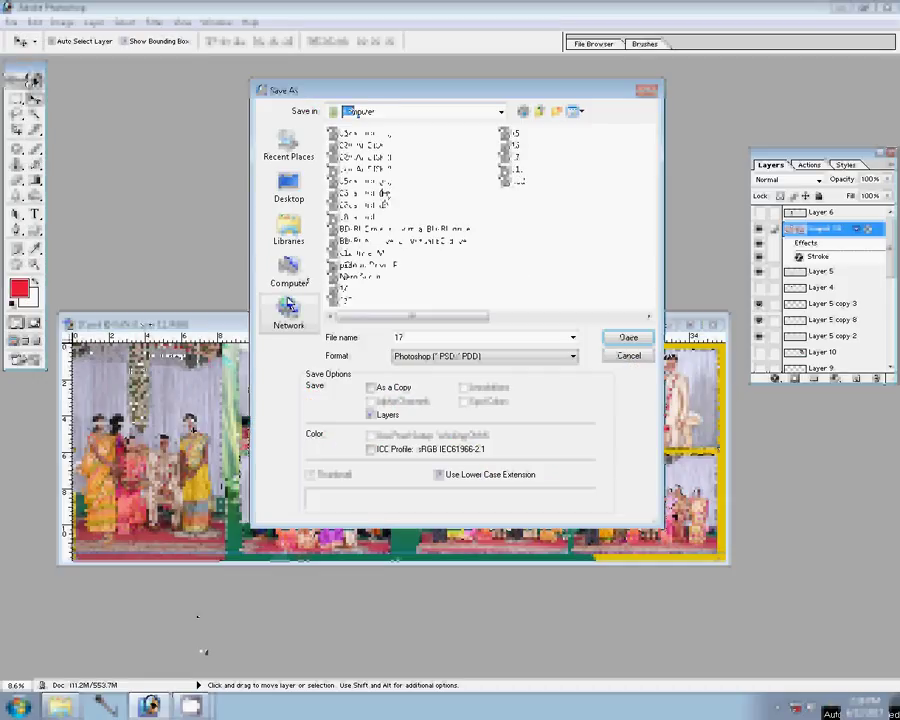
pyautogui.doubleClick(340, 181)
pyautogui.write('47')
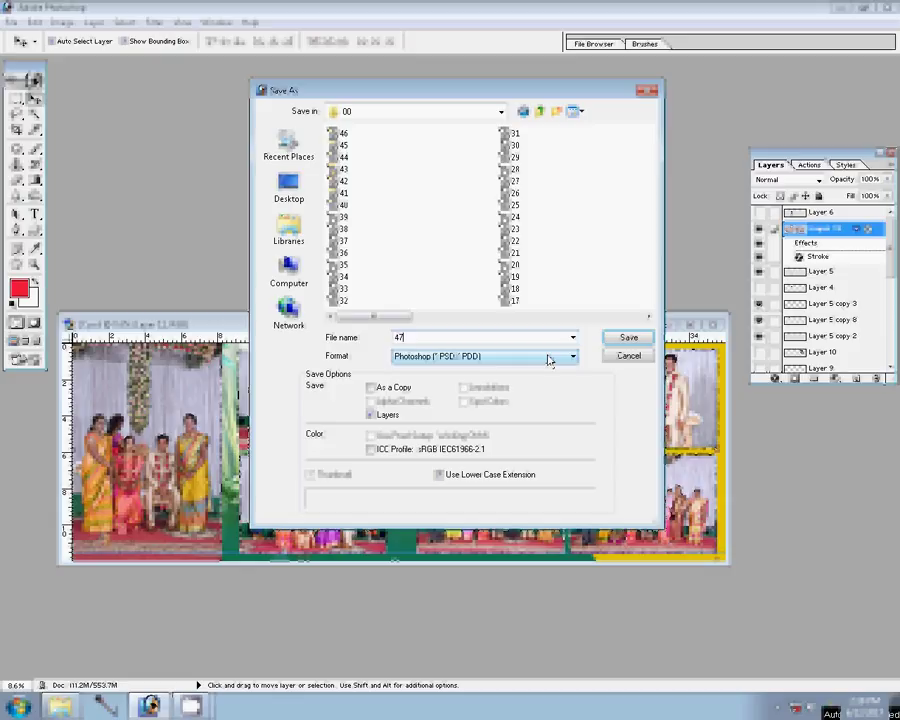
pyautogui.click(635, 339)
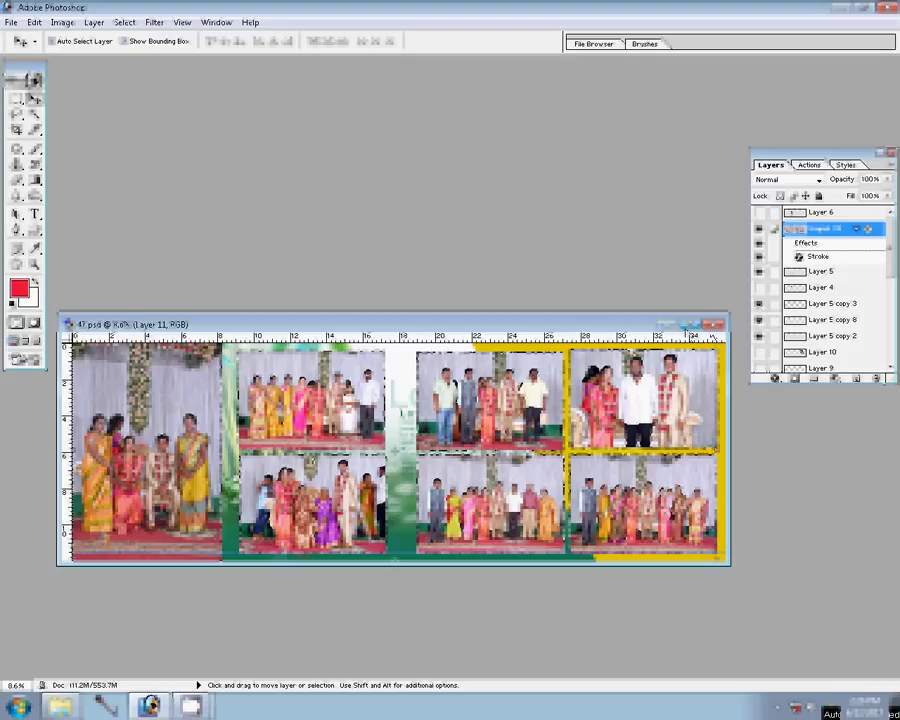
# Step: Call up the Open dialog from the empty workspace, enter '4', and dismiss it, leaving no document open
pyautogui.doubleClick(503, 236)
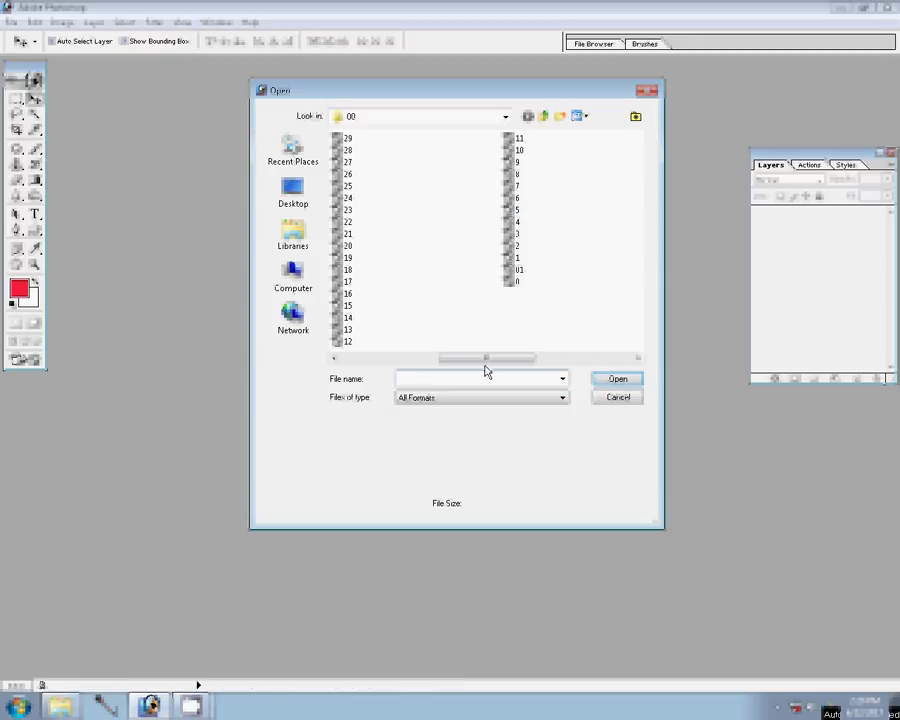
pyautogui.write('4')
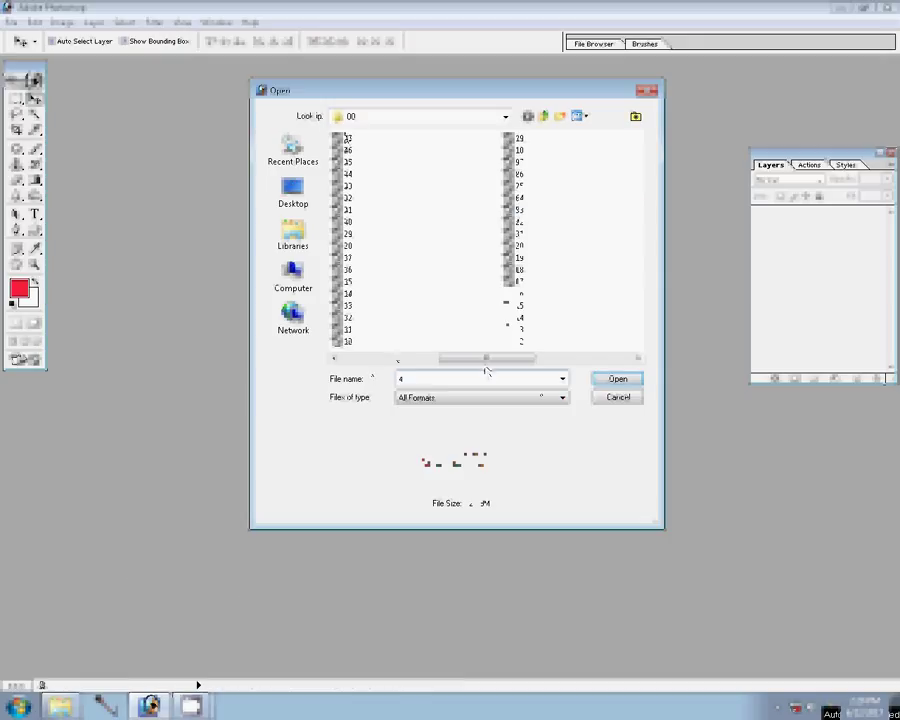
pyautogui.press('Return')
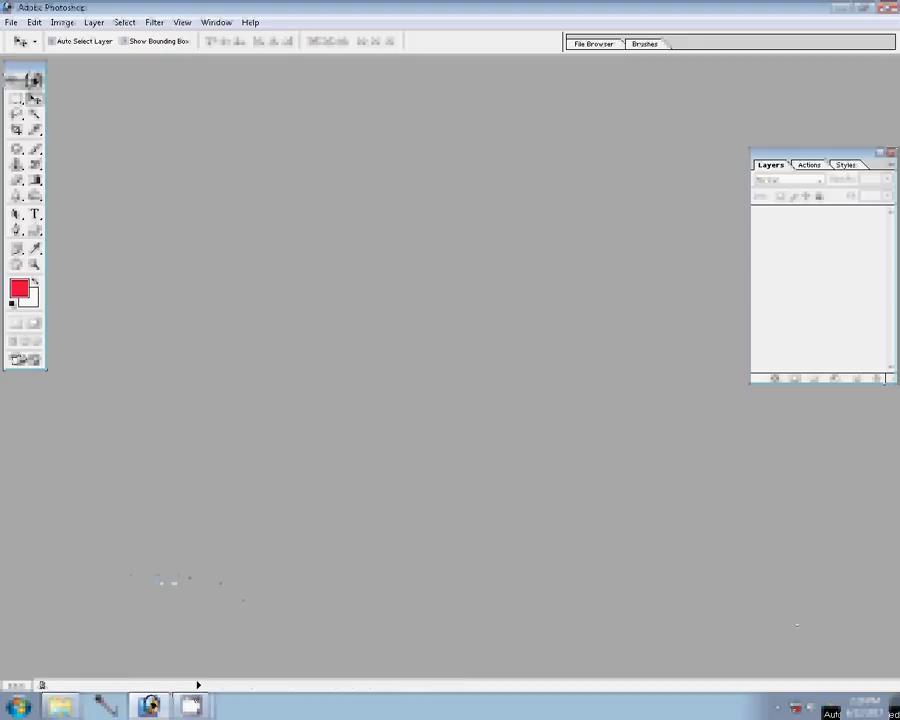